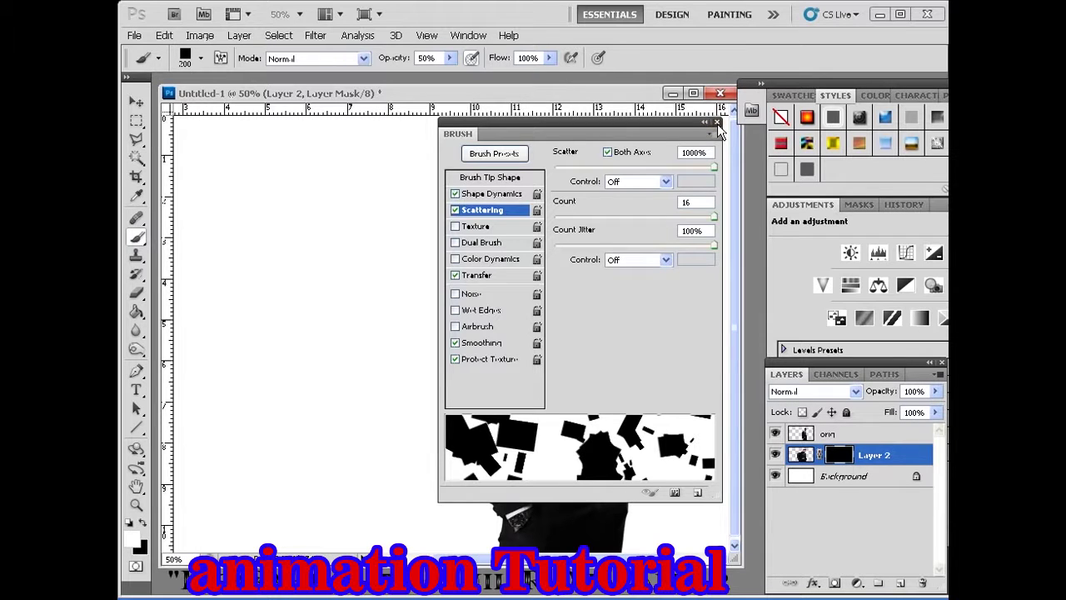
Step: Close the Brush panel, keeping 1000% scatter and Count 16, to view the man's photo
{"action": "left_click", "coordinate": [716, 123]}
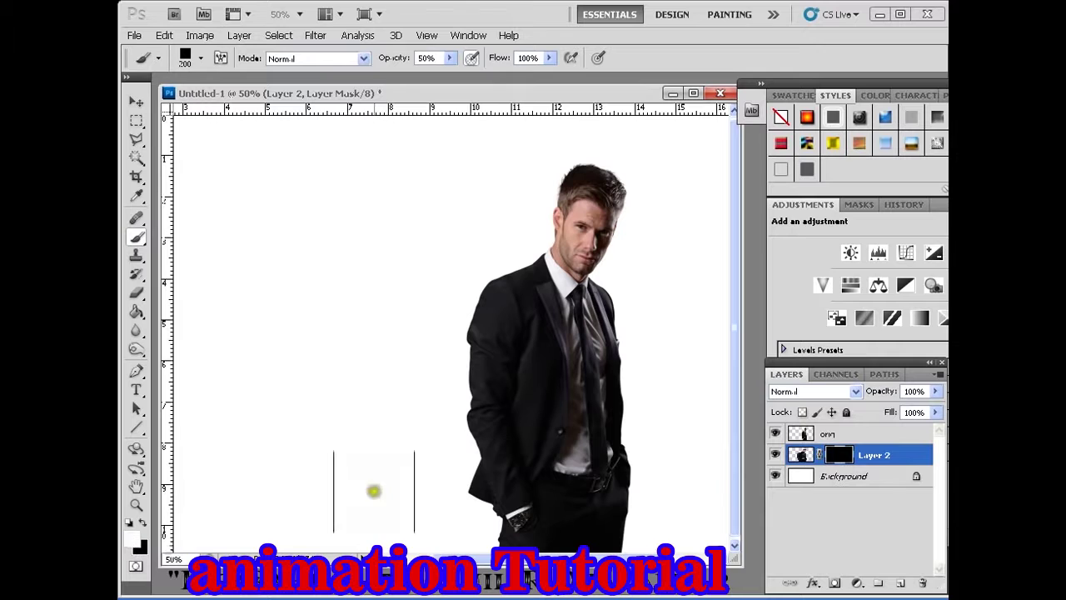
Step: Shrink the brush to 10 px and paint a particle trail down the man's left side on Layer 2's mask
{"action": "key", "text": "bracketleft"}
{"action": "key", "text": "bracketleft"}
{"action": "key", "text": "bracketleft"}
{"action": "key", "text": "bracketleft"}
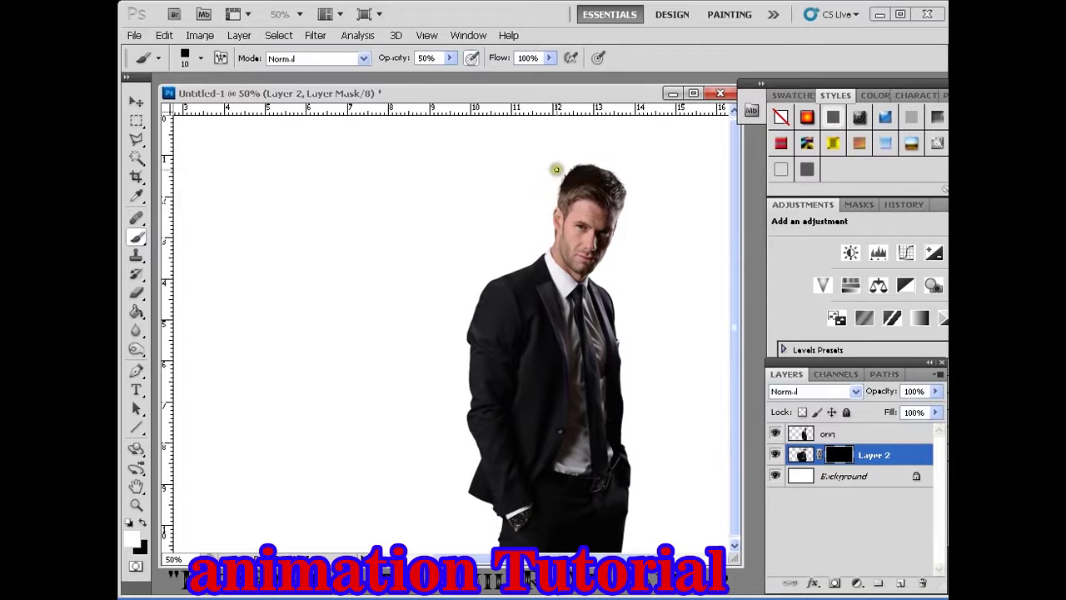
{"action": "mouse_move", "coordinate": [552, 186]}
{"action": "left_mouse_down"}
{"action": "mouse_move", "coordinate": [474, 543]}
{"action": "mouse_move", "coordinate": [577, 254]}
{"action": "left_mouse_up"}
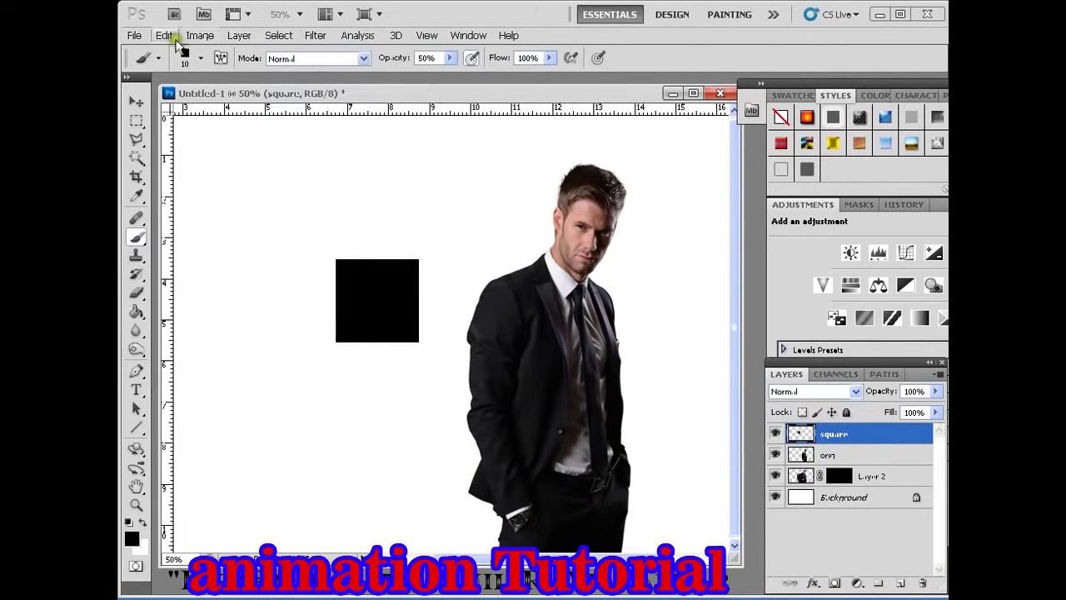
Step: Step backward to remove the black square layer and lower the scatter Count to 1
{"action": "left_click", "coordinate": [166, 36]}
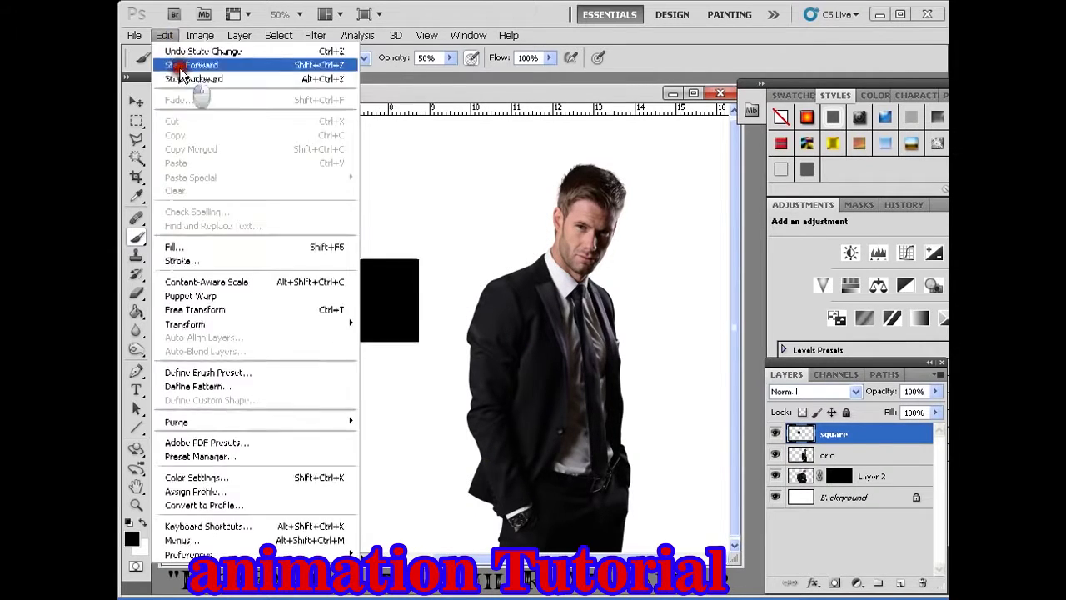
{"action": "left_click", "coordinate": [179, 63]}
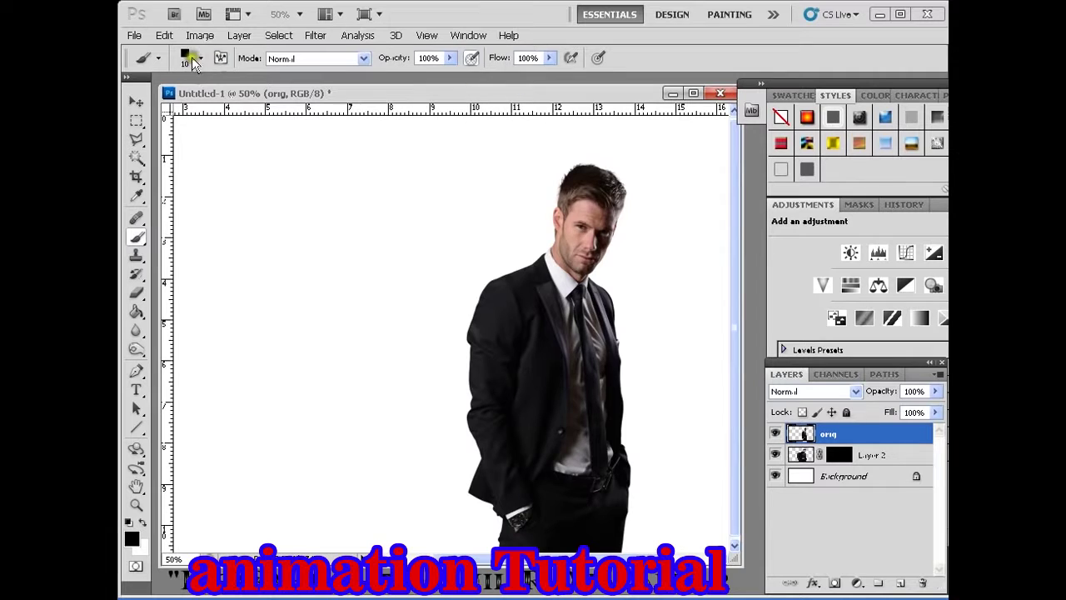
{"action": "left_click", "coordinate": [221, 58]}
{"action": "mouse_move", "coordinate": [664, 227]}
{"action": "left_mouse_down"}
{"action": "mouse_move", "coordinate": [707, 209]}
{"action": "mouse_move", "coordinate": [608, 209]}
{"action": "mouse_move", "coordinate": [508, 231]}
{"action": "mouse_move", "coordinate": [517, 250]}
{"action": "left_mouse_up"}
{"action": "left_click", "coordinate": [716, 122]}
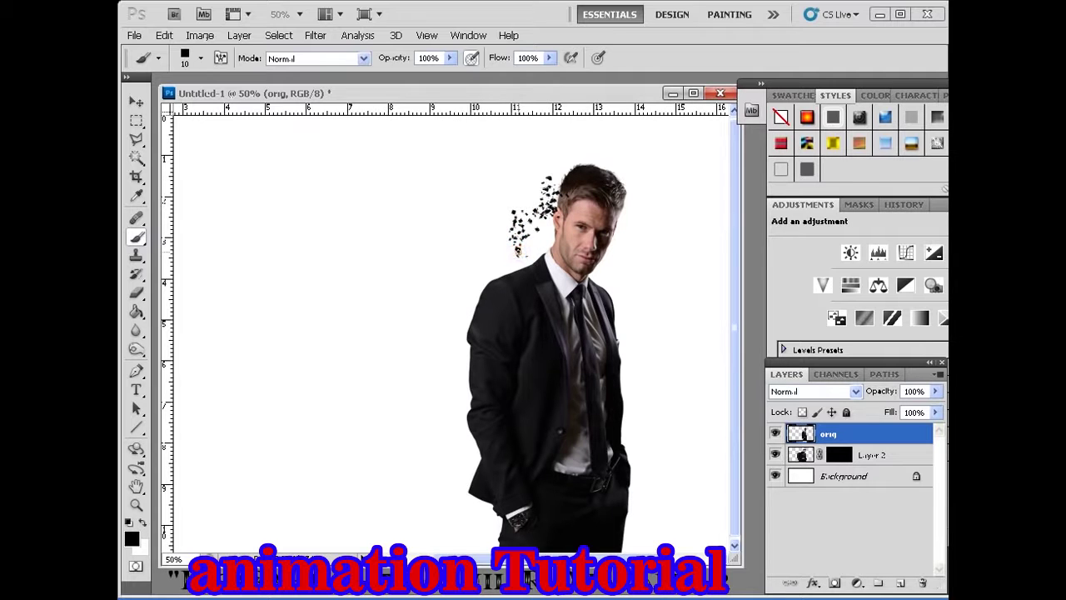
Step: Test scattered dabs on Layer 2's mask, then undo them so the man is unpainted
{"action": "key", "text": "ctrl+z"}
{"action": "left_click", "coordinate": [838, 455]}
{"action": "key", "text": "x"}
{"action": "mouse_move", "coordinate": [554, 183]}
{"action": "left_mouse_down"}
{"action": "mouse_move", "coordinate": [452, 305]}
{"action": "mouse_move", "coordinate": [459, 536]}
{"action": "left_mouse_up"}
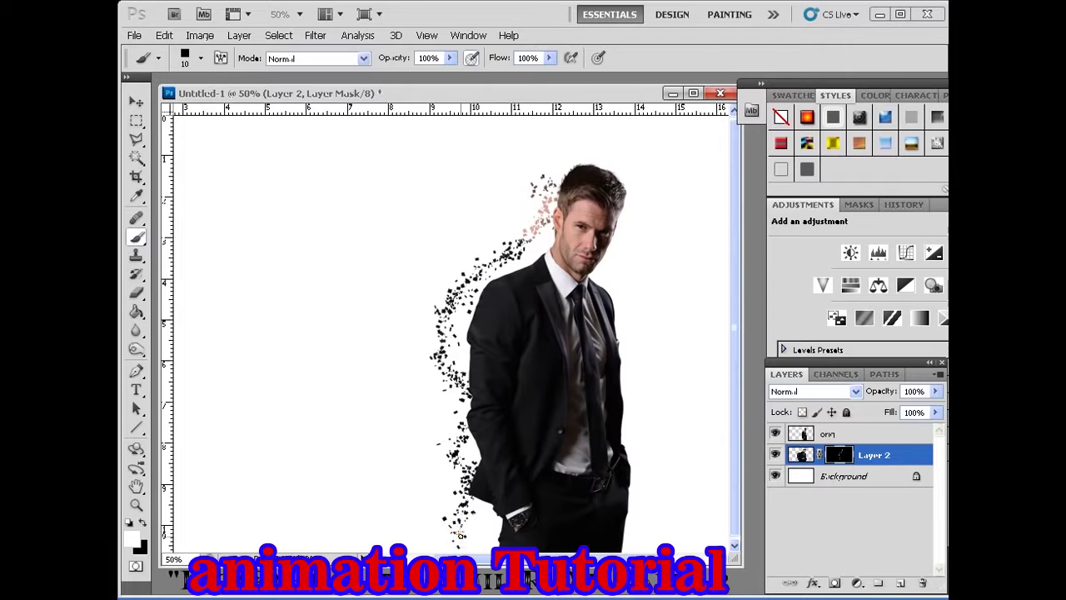
{"action": "key", "text": "ctrl+z"}
{"action": "key", "text": "F5"}
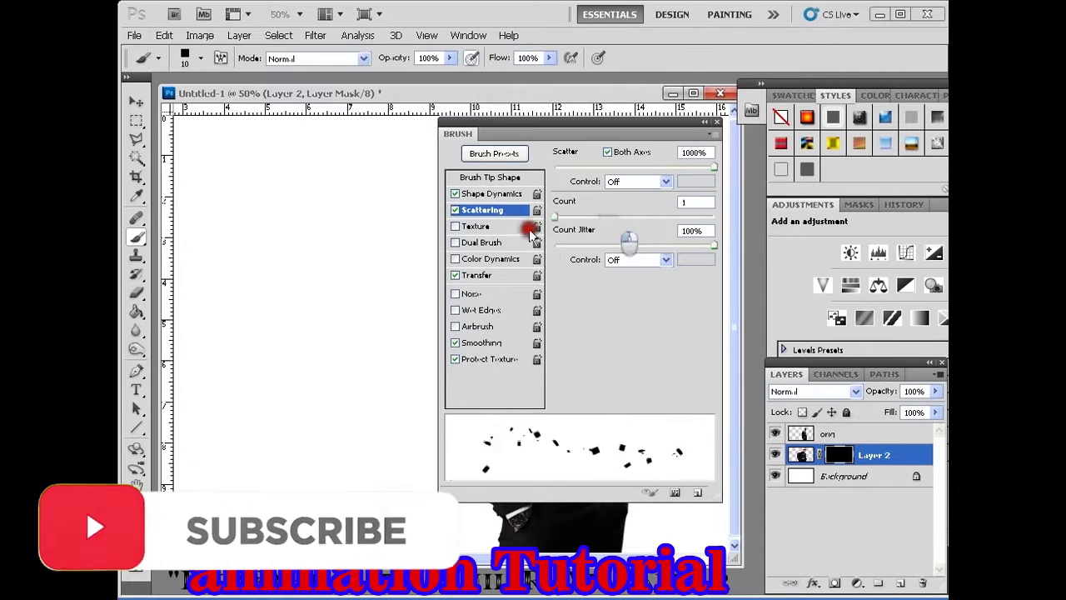
{"action": "key", "text": "F5"}
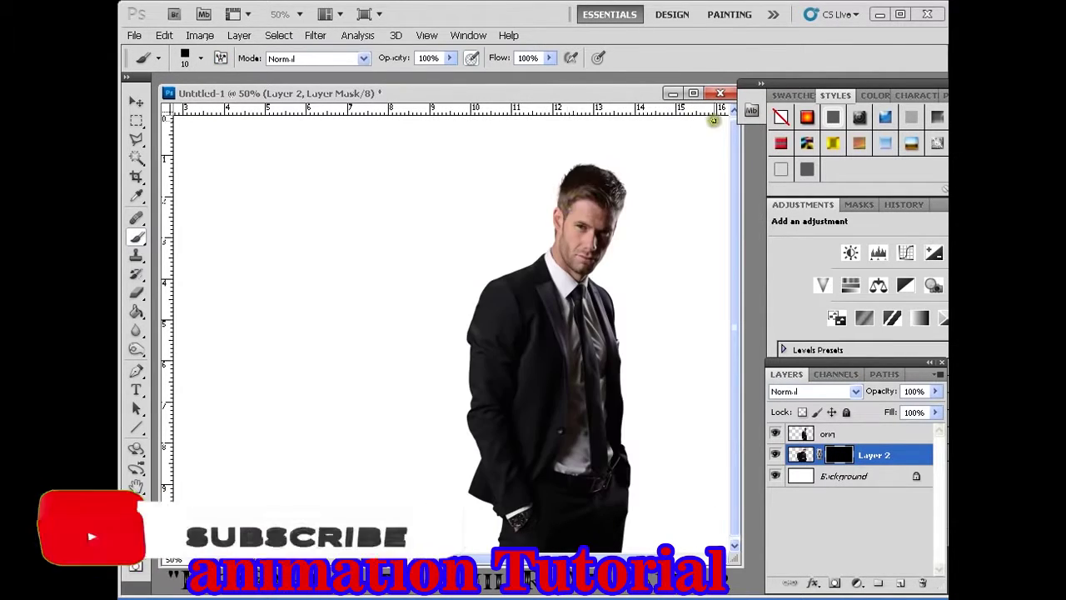
Step: Paint repeated scatter strokes on Layer 2's mask along the man's left side, from hair to legs
{"action": "mouse_move", "coordinate": [593, 170]}
{"action": "left_mouse_down"}
{"action": "mouse_move", "coordinate": [561, 183]}
{"action": "mouse_move", "coordinate": [463, 331]}
{"action": "mouse_move", "coordinate": [493, 543]}
{"action": "mouse_move", "coordinate": [457, 353]}
{"action": "left_mouse_up"}
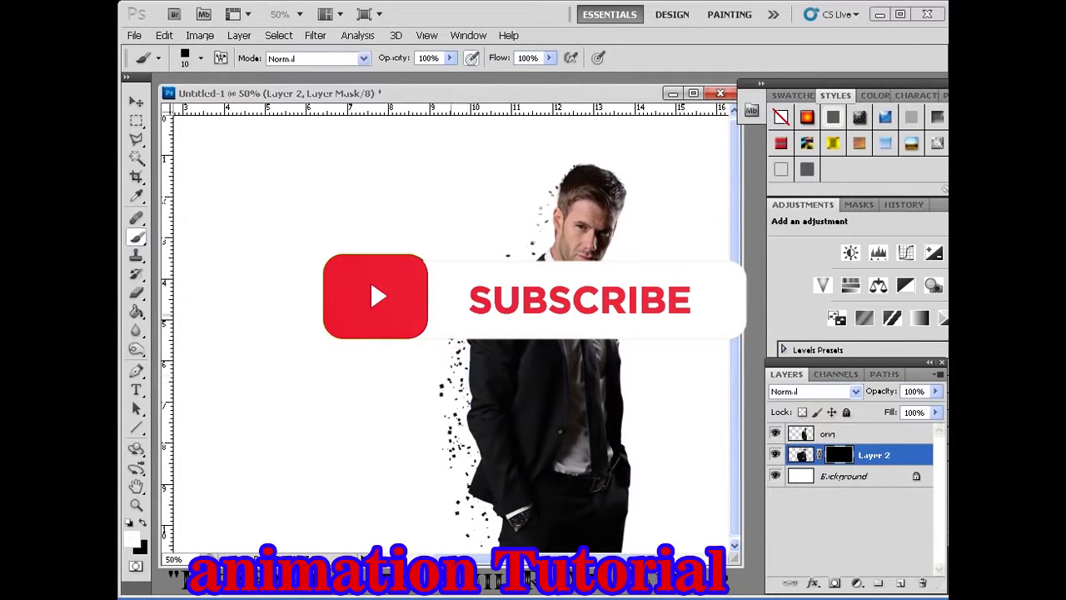
{"action": "mouse_move", "coordinate": [555, 238]}
{"action": "left_mouse_down"}
{"action": "mouse_move", "coordinate": [469, 375]}
{"action": "mouse_move", "coordinate": [463, 500]}
{"action": "left_mouse_up"}
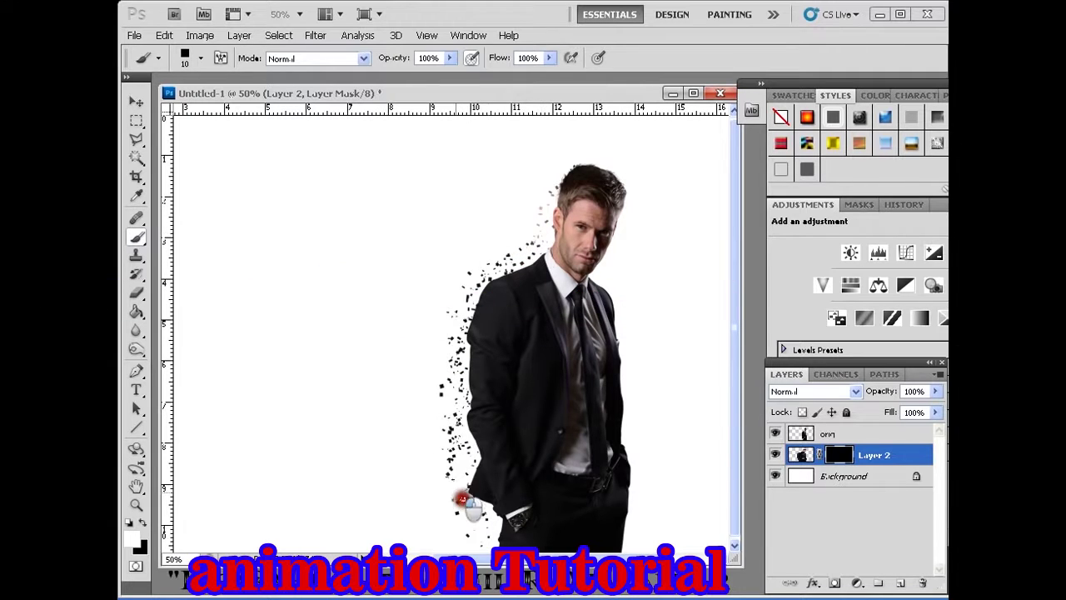
{"action": "mouse_move", "coordinate": [479, 547]}
{"action": "left_mouse_down"}
{"action": "mouse_move", "coordinate": [476, 356]}
{"action": "mouse_move", "coordinate": [489, 284]}
{"action": "left_mouse_up"}
{"action": "mouse_move", "coordinate": [550, 176]}
{"action": "left_mouse_down"}
{"action": "mouse_move", "coordinate": [464, 241]}
{"action": "mouse_move", "coordinate": [409, 302]}
{"action": "mouse_move", "coordinate": [397, 537]}
{"action": "left_mouse_up"}
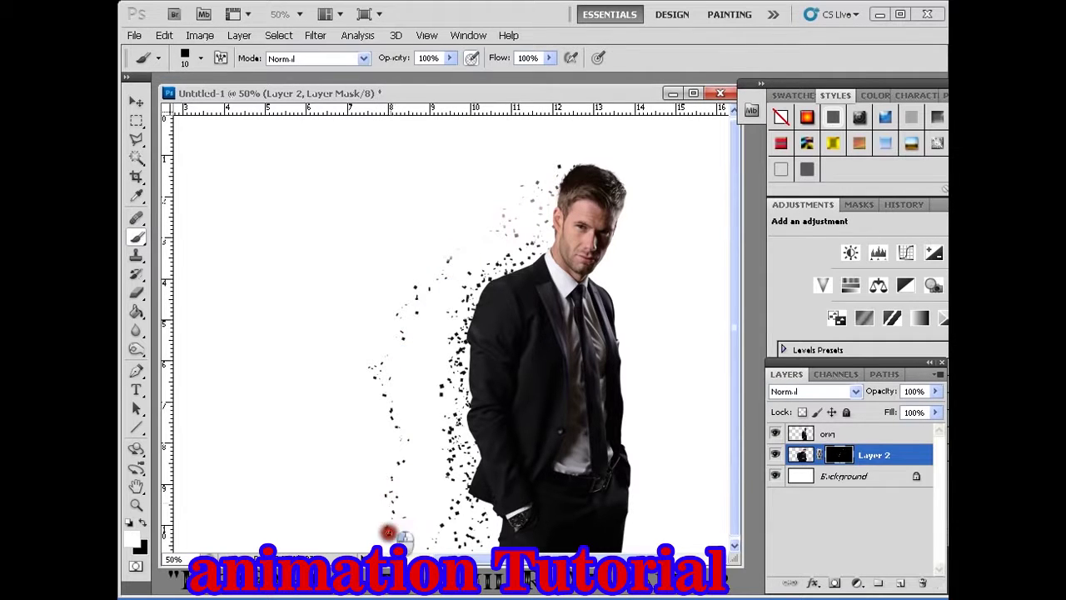
{"action": "mouse_move", "coordinate": [428, 501]}
{"action": "left_mouse_down"}
{"action": "mouse_move", "coordinate": [405, 393]}
{"action": "mouse_move", "coordinate": [441, 309]}
{"action": "mouse_move", "coordinate": [505, 231]}
{"action": "mouse_move", "coordinate": [498, 235]}
{"action": "left_mouse_up"}
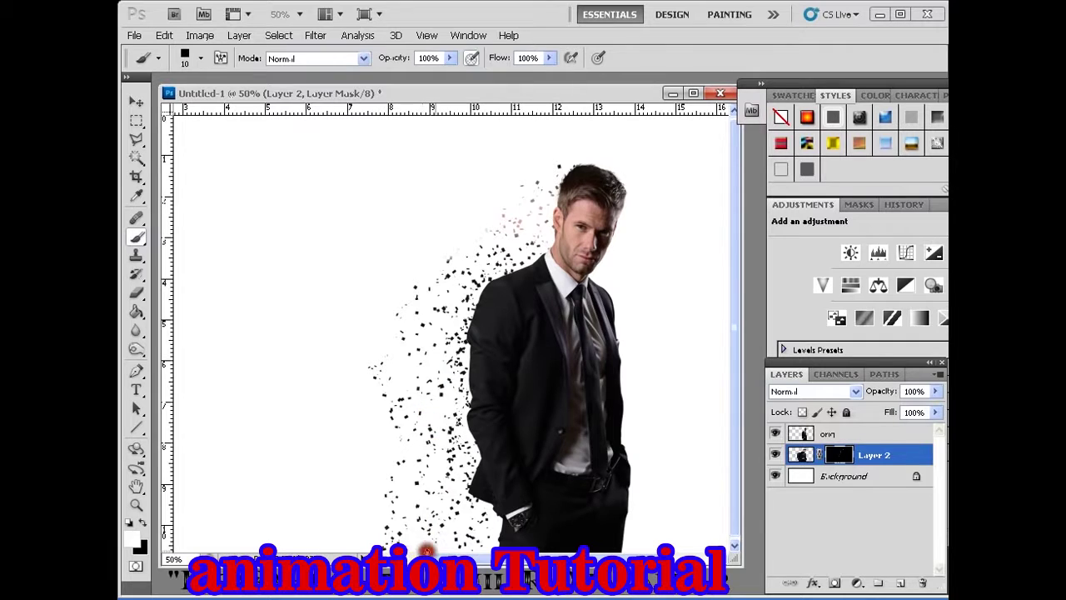
{"action": "mouse_move", "coordinate": [354, 529]}
{"action": "left_mouse_down"}
{"action": "mouse_move", "coordinate": [367, 469]}
{"action": "mouse_move", "coordinate": [353, 378]}
{"action": "mouse_move", "coordinate": [392, 300]}
{"action": "mouse_move", "coordinate": [459, 220]}
{"action": "mouse_move", "coordinate": [535, 174]}
{"action": "mouse_move", "coordinate": [367, 283]}
{"action": "mouse_move", "coordinate": [320, 487]}
{"action": "mouse_move", "coordinate": [329, 541]}
{"action": "mouse_move", "coordinate": [379, 518]}
{"action": "mouse_move", "coordinate": [309, 441]}
{"action": "mouse_move", "coordinate": [304, 466]}
{"action": "mouse_move", "coordinate": [360, 450]}
{"action": "mouse_move", "coordinate": [381, 424]}
{"action": "mouse_move", "coordinate": [404, 345]}
{"action": "mouse_move", "coordinate": [389, 314]}
{"action": "left_mouse_up"}
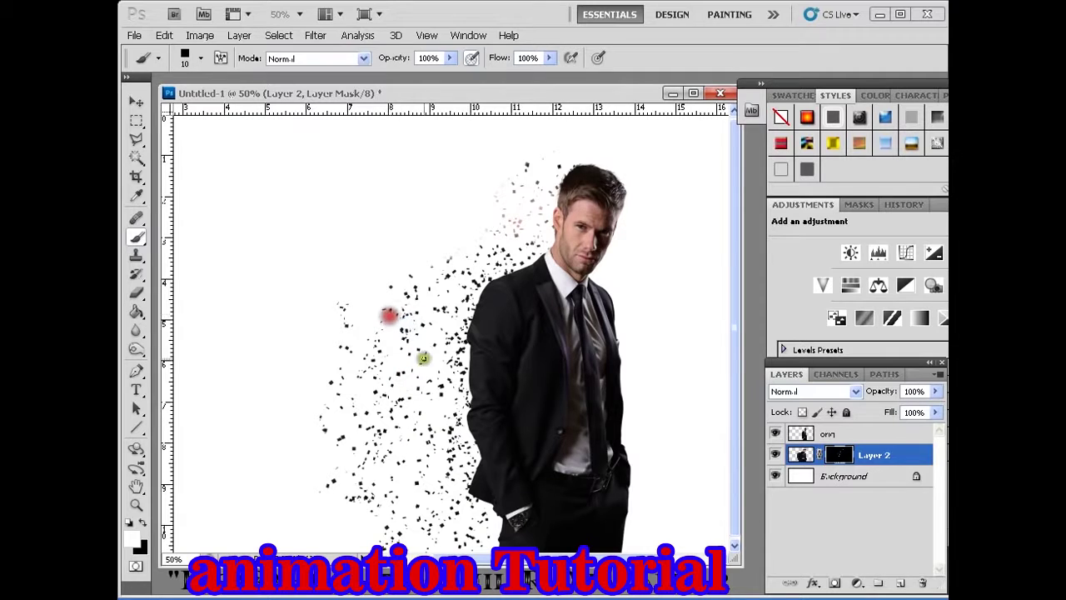
{"action": "mouse_move", "coordinate": [459, 296]}
{"action": "left_mouse_down"}
{"action": "mouse_move", "coordinate": [430, 548]}
{"action": "mouse_move", "coordinate": [442, 381]}
{"action": "mouse_move", "coordinate": [475, 312]}
{"action": "mouse_move", "coordinate": [542, 226]}
{"action": "mouse_move", "coordinate": [483, 305]}
{"action": "mouse_move", "coordinate": [471, 399]}
{"action": "left_mouse_up"}
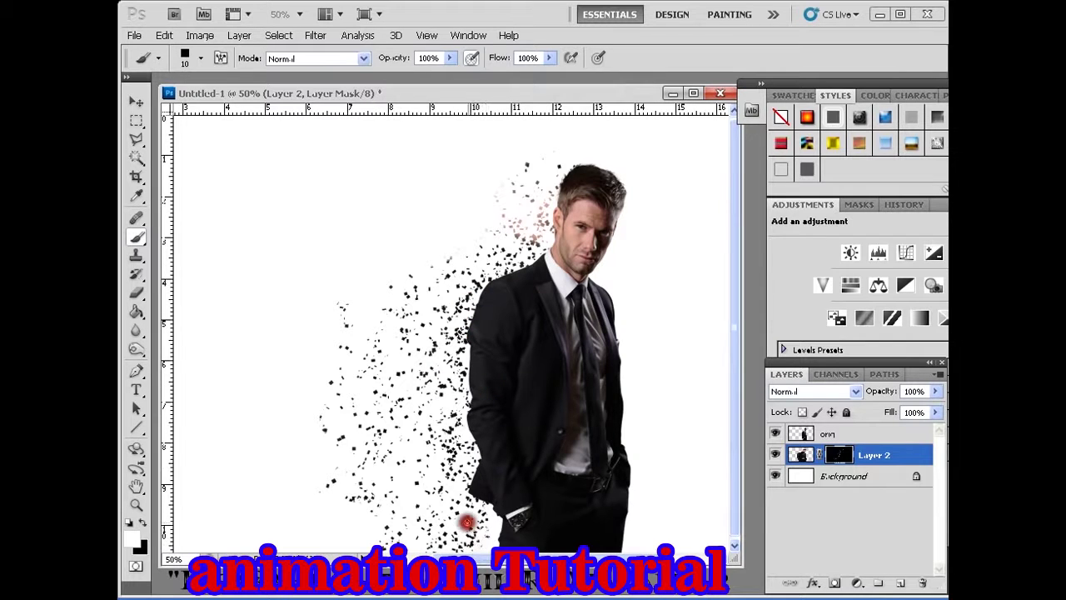
{"action": "mouse_move", "coordinate": [459, 525]}
{"action": "left_mouse_down"}
{"action": "mouse_move", "coordinate": [508, 533]}
{"action": "mouse_move", "coordinate": [500, 496]}
{"action": "mouse_move", "coordinate": [412, 465]}
{"action": "mouse_move", "coordinate": [411, 512]}
{"action": "left_mouse_up"}
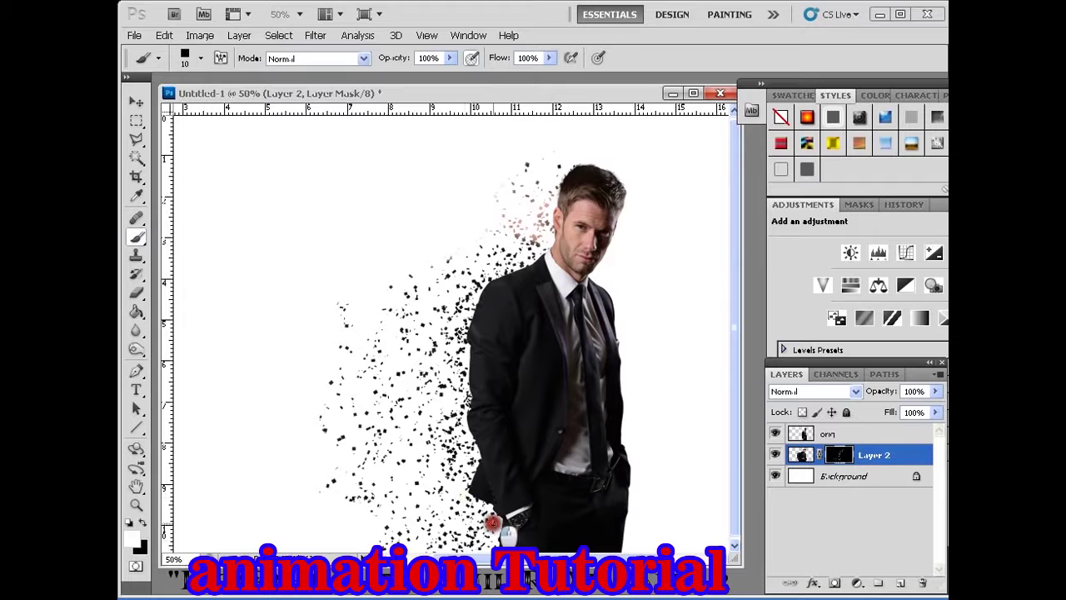
{"action": "mouse_move", "coordinate": [479, 458]}
{"action": "left_mouse_down"}
{"action": "mouse_move", "coordinate": [484, 290]}
{"action": "mouse_move", "coordinate": [575, 176]}
{"action": "mouse_move", "coordinate": [614, 179]}
{"action": "mouse_move", "coordinate": [547, 179]}
{"action": "mouse_move", "coordinate": [533, 254]}
{"action": "mouse_move", "coordinate": [454, 375]}
{"action": "mouse_move", "coordinate": [479, 496]}
{"action": "mouse_move", "coordinate": [468, 421]}
{"action": "left_mouse_up"}
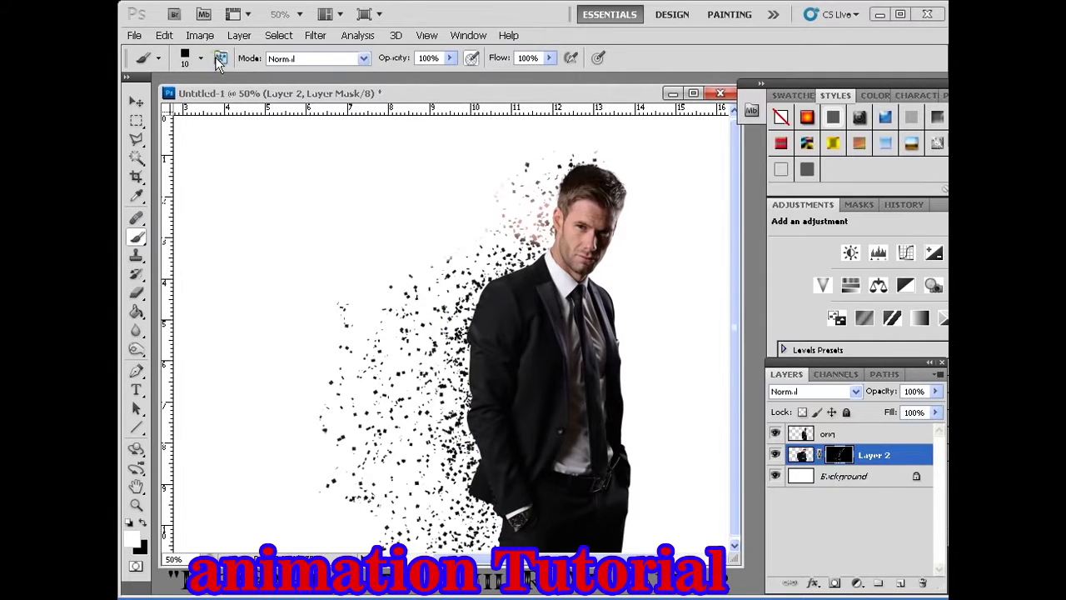
Step: Raise the scatter Count to 2 and add particles along the left side up to the face
{"action": "left_click", "coordinate": [220, 58]}
{"action": "mouse_move", "coordinate": [556, 217]}
{"action": "left_mouse_down"}
{"action": "mouse_move", "coordinate": [564, 215]}
{"action": "mouse_move", "coordinate": [485, 554]}
{"action": "left_mouse_up"}
{"action": "left_click", "coordinate": [594, 198]}
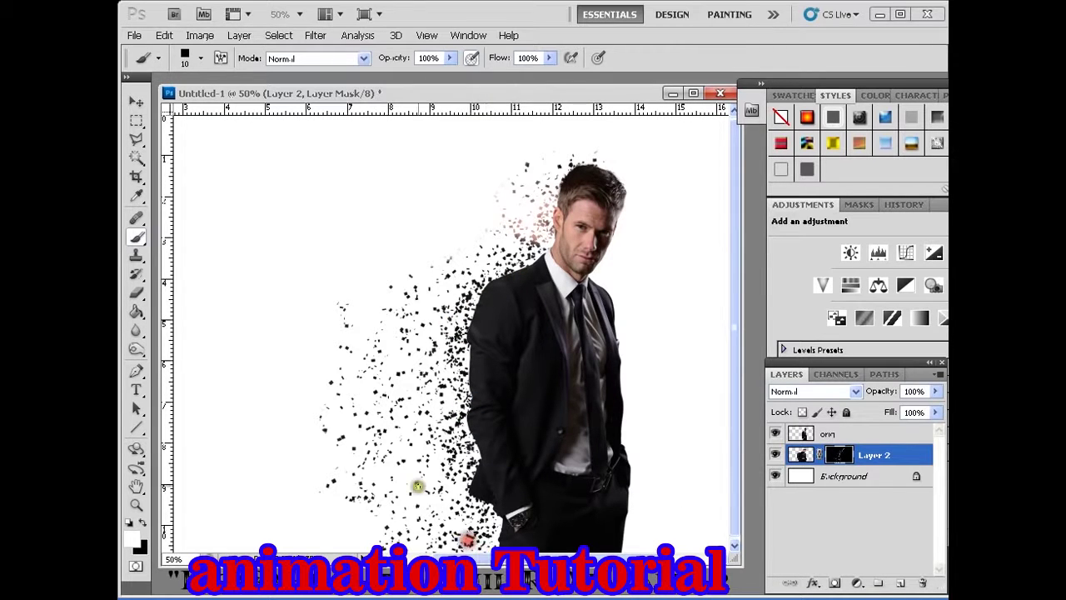
{"action": "mouse_move", "coordinate": [441, 448]}
{"action": "left_mouse_down"}
{"action": "mouse_move", "coordinate": [452, 488]}
{"action": "mouse_move", "coordinate": [488, 445]}
{"action": "mouse_move", "coordinate": [474, 325]}
{"action": "mouse_move", "coordinate": [556, 229]}
{"action": "mouse_move", "coordinate": [475, 472]}
{"action": "mouse_move", "coordinate": [507, 372]}
{"action": "mouse_move", "coordinate": [481, 518]}
{"action": "mouse_move", "coordinate": [502, 527]}
{"action": "mouse_move", "coordinate": [478, 428]}
{"action": "mouse_move", "coordinate": [571, 172]}
{"action": "mouse_move", "coordinate": [517, 247]}
{"action": "left_mouse_up"}
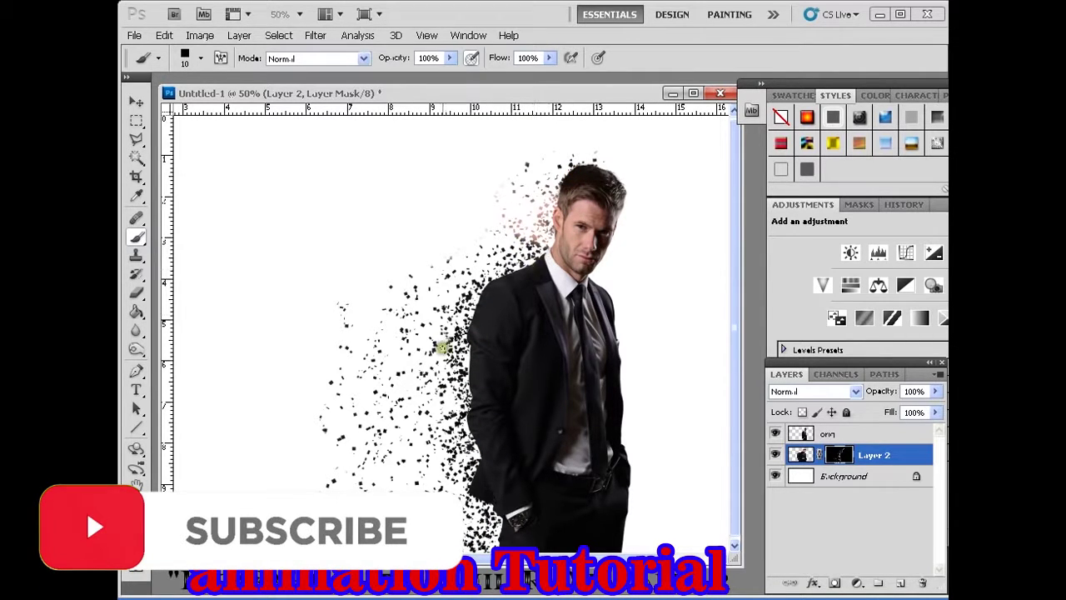
Step: Set Count 1 with 12% Count Jitter and add particles along the left arm, shoulder and neck
{"action": "left_click", "coordinate": [220, 58]}
{"action": "left_click_drag", "start_coordinate": [565, 216], "coordinate": [556, 216]}
{"action": "left_click_drag", "start_coordinate": [713, 245], "coordinate": [555, 245]}
{"action": "left_click", "coordinate": [717, 122]}
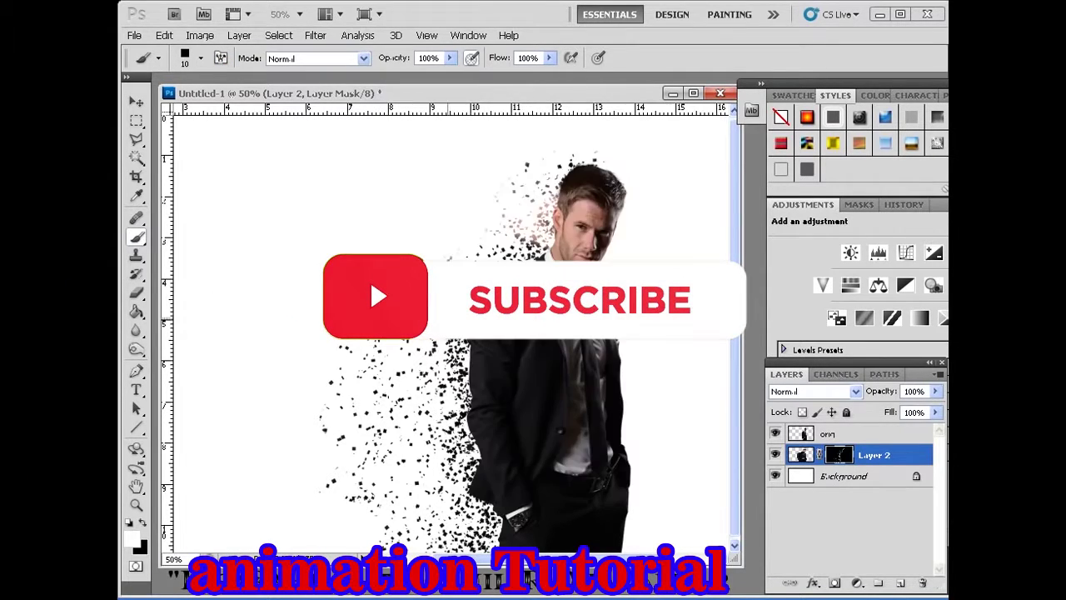
{"action": "mouse_move", "coordinate": [441, 512]}
{"action": "left_mouse_down"}
{"action": "mouse_move", "coordinate": [452, 405]}
{"action": "mouse_move", "coordinate": [483, 509]}
{"action": "mouse_move", "coordinate": [523, 254]}
{"action": "left_mouse_up"}
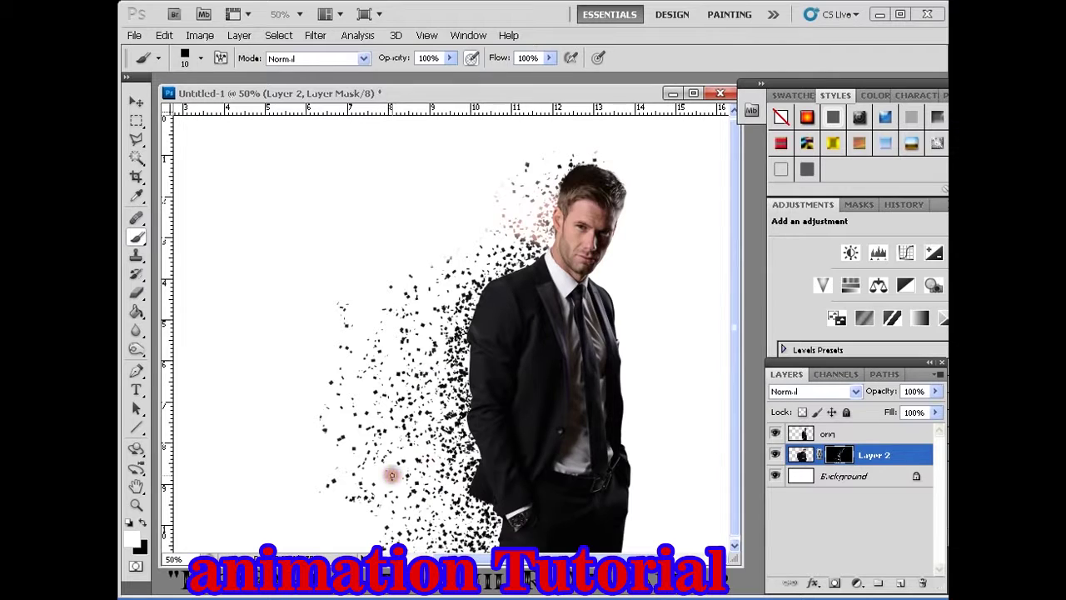
{"action": "mouse_move", "coordinate": [433, 433]}
{"action": "left_mouse_down"}
{"action": "mouse_move", "coordinate": [436, 317]}
{"action": "mouse_move", "coordinate": [528, 190]}
{"action": "left_mouse_up"}
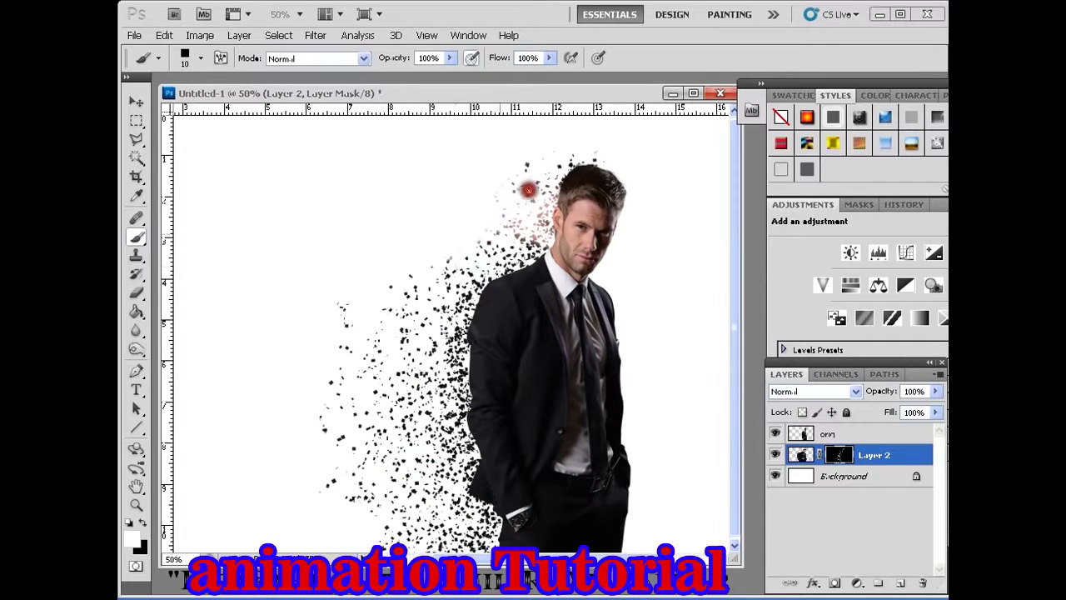
{"action": "left_click_drag", "start_coordinate": [469, 354], "coordinate": [480, 546]}
{"action": "left_click_drag", "start_coordinate": [479, 385], "coordinate": [547, 240]}
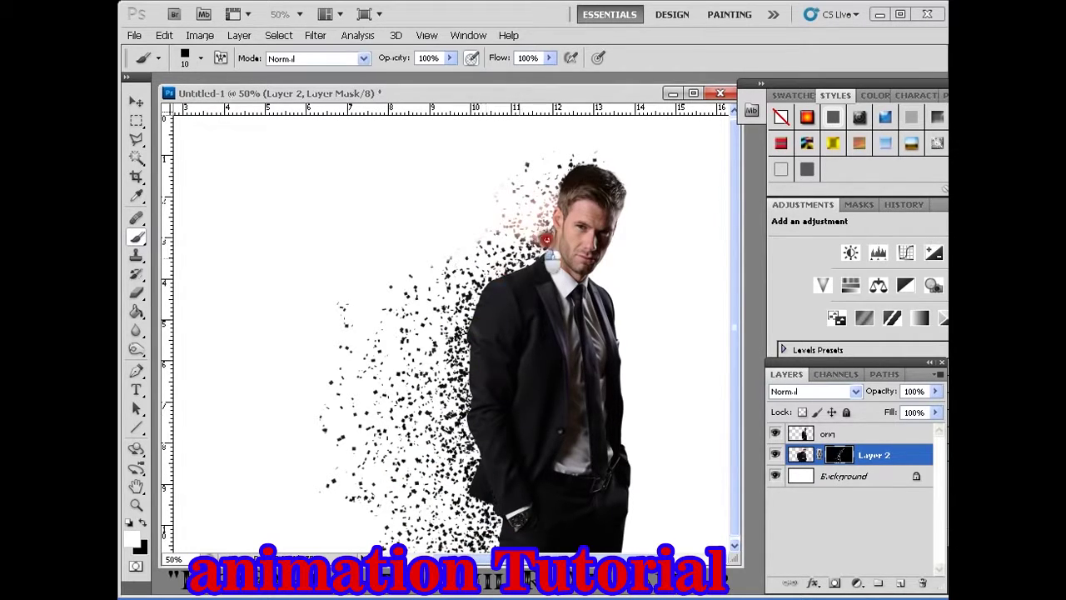
Step: Select the orig layer and add a layer mask to it
{"action": "left_click", "coordinate": [837, 433]}
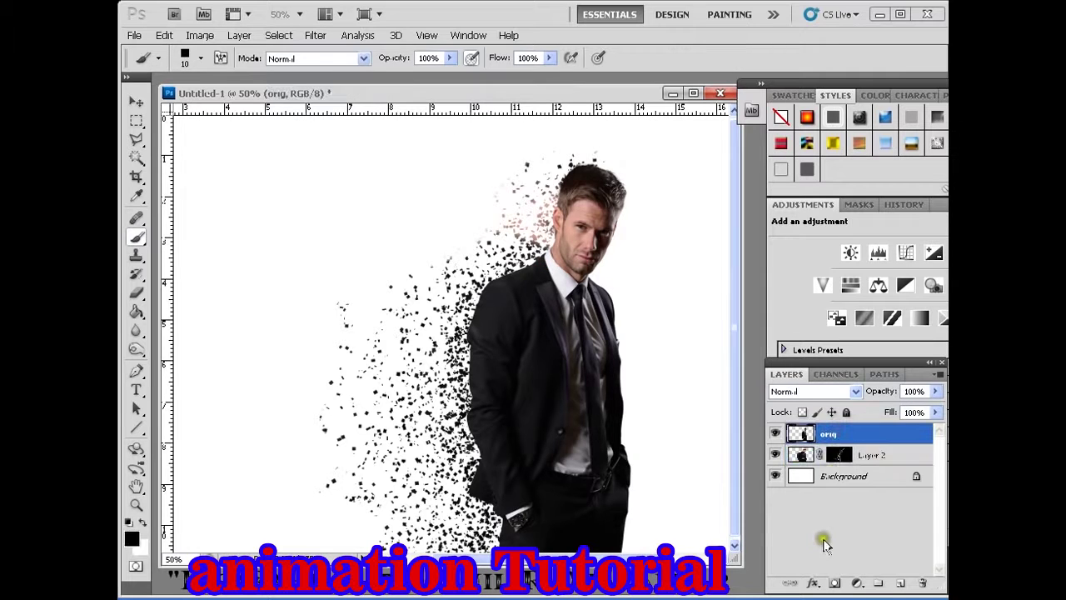
{"action": "left_click", "coordinate": [831, 583]}
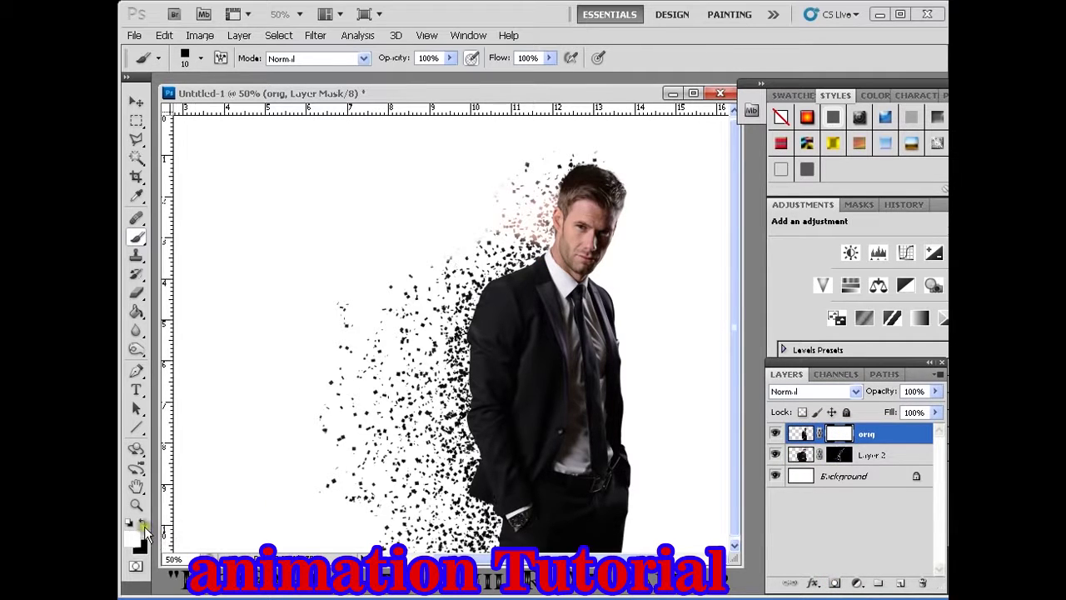
{"action": "left_click_drag", "start_coordinate": [486, 553], "coordinate": [490, 537]}
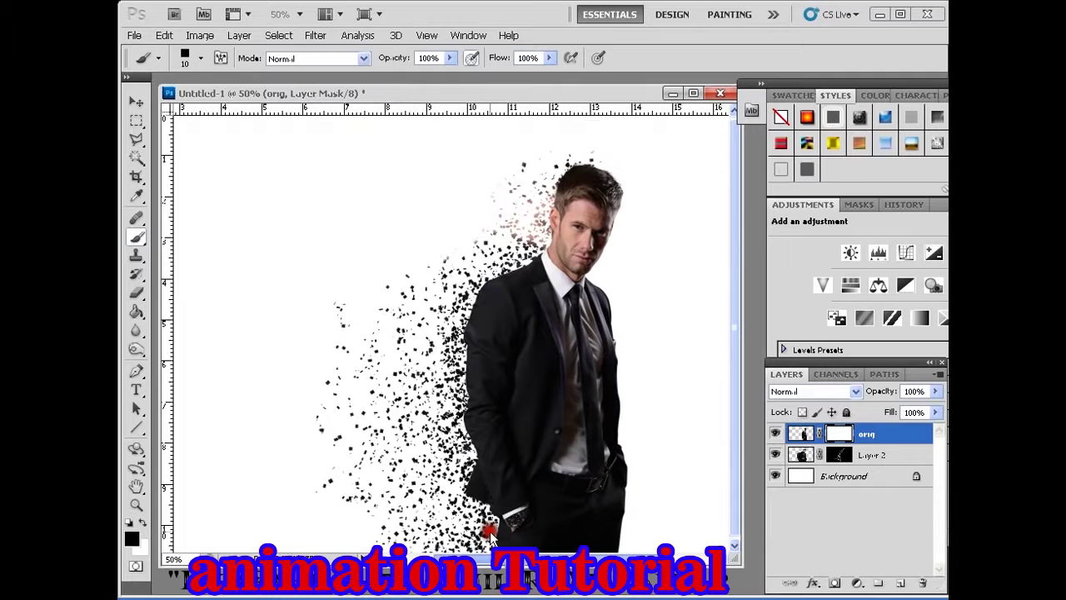
{"action": "left_click", "coordinate": [664, 534]}
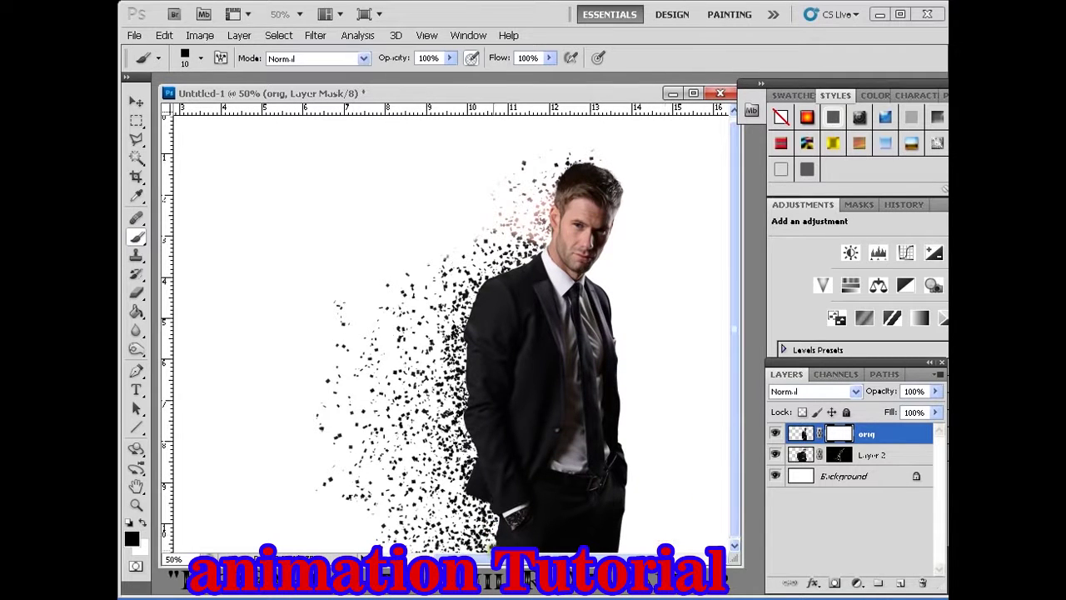
Step: Chip square gaps into the man's left arm, shoulder and head edge on orig's mask
{"action": "left_click_drag", "start_coordinate": [488, 522], "coordinate": [485, 341]}
{"action": "mouse_move", "coordinate": [516, 288]}
{"action": "left_mouse_down"}
{"action": "mouse_move", "coordinate": [587, 183]}
{"action": "mouse_move", "coordinate": [478, 334]}
{"action": "mouse_move", "coordinate": [495, 492]}
{"action": "mouse_move", "coordinate": [489, 373]}
{"action": "left_mouse_up"}
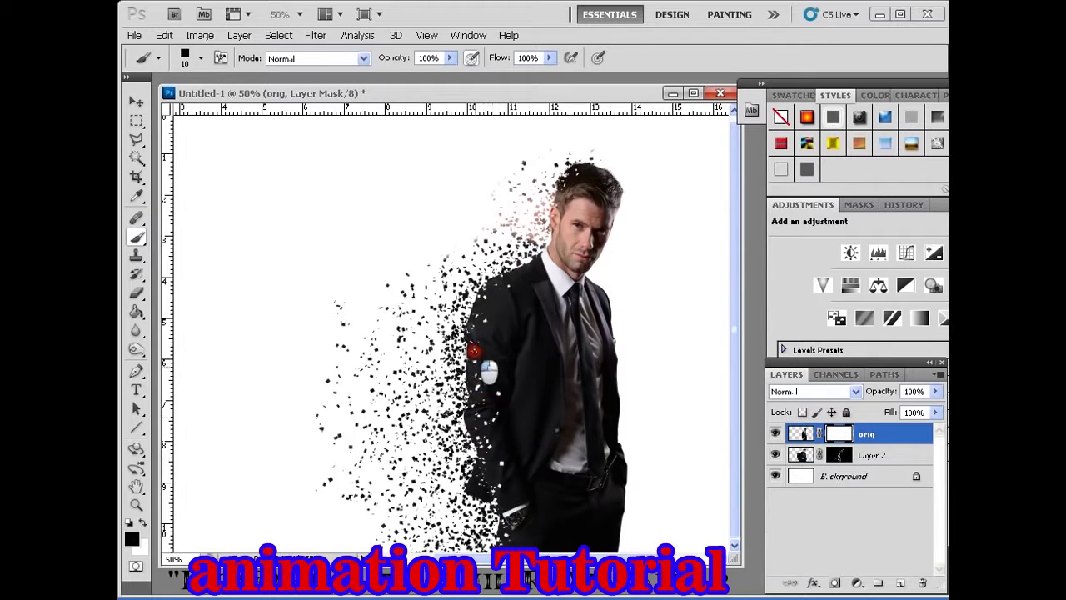
{"action": "left_click_drag", "start_coordinate": [495, 321], "coordinate": [553, 173]}
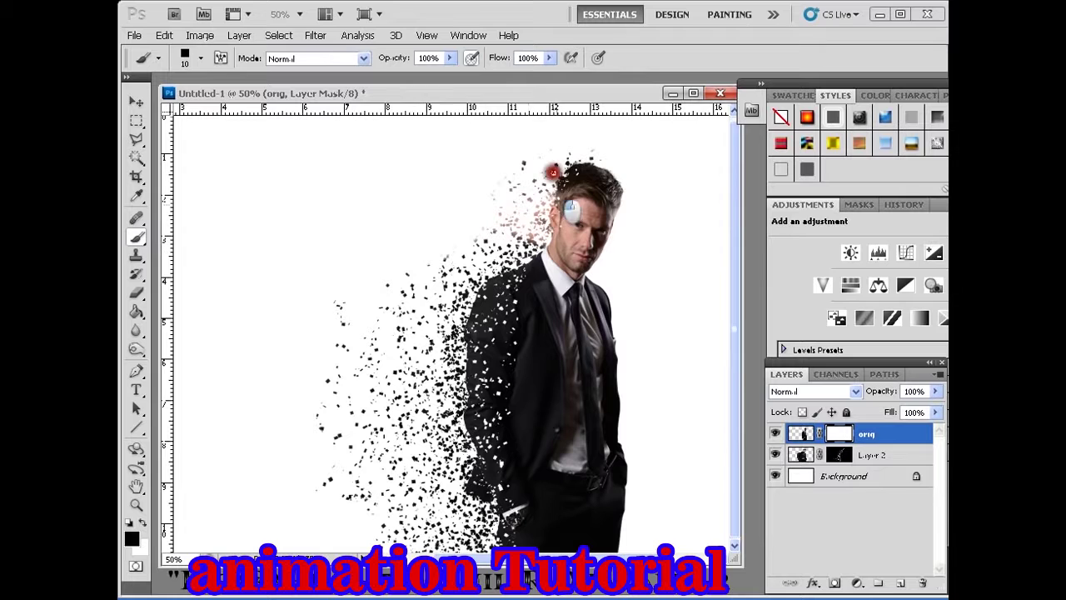
{"action": "left_click_drag", "start_coordinate": [548, 236], "coordinate": [526, 450]}
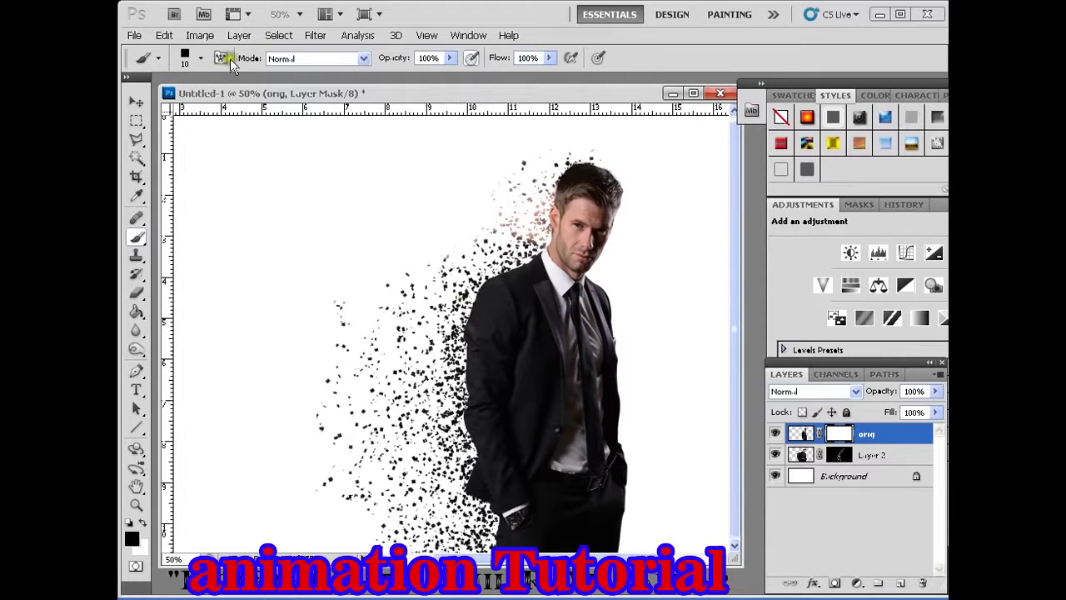
{"action": "left_click", "coordinate": [229, 59]}
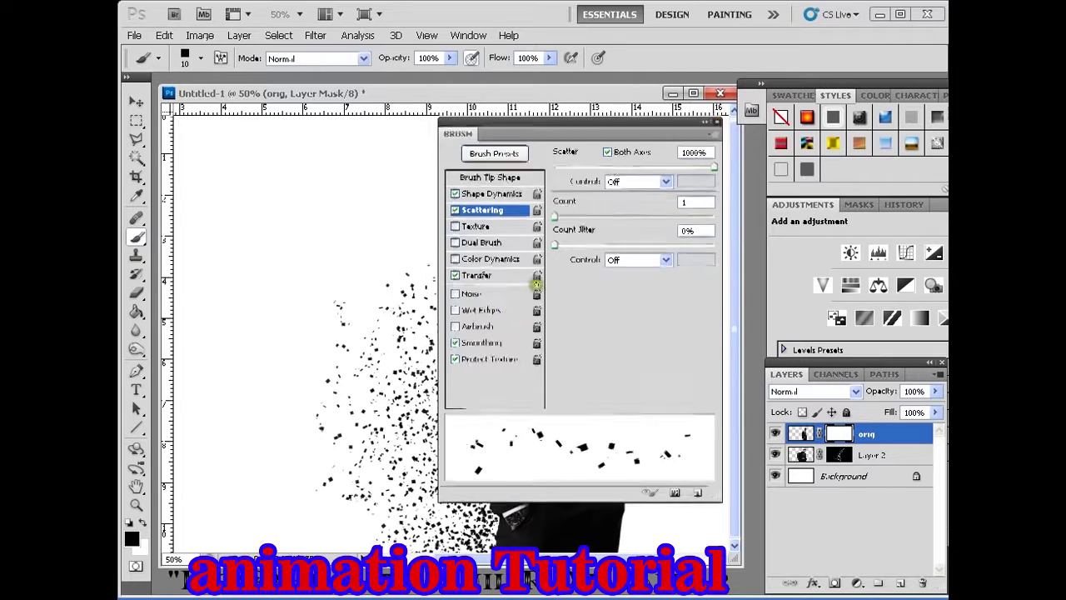
Step: Paint scattered specks along the shoulder, then raise the scatter Count to 4
{"action": "key", "text": "F5"}
{"action": "left_click_drag", "start_coordinate": [553, 225], "coordinate": [516, 300]}
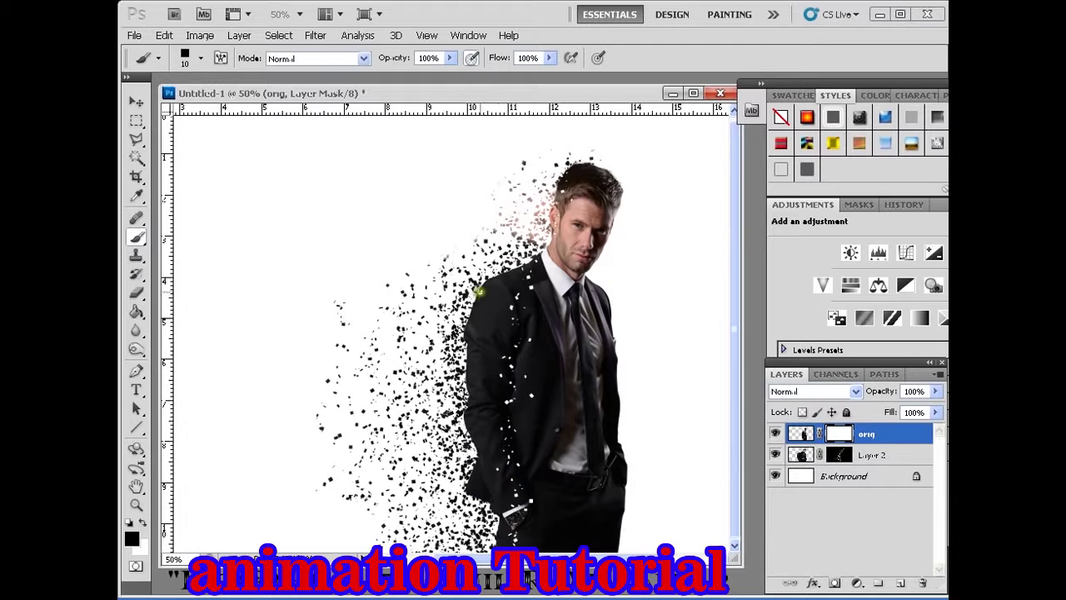
{"action": "left_click", "coordinate": [224, 60]}
{"action": "left_click_drag", "start_coordinate": [566, 218], "coordinate": [588, 223]}
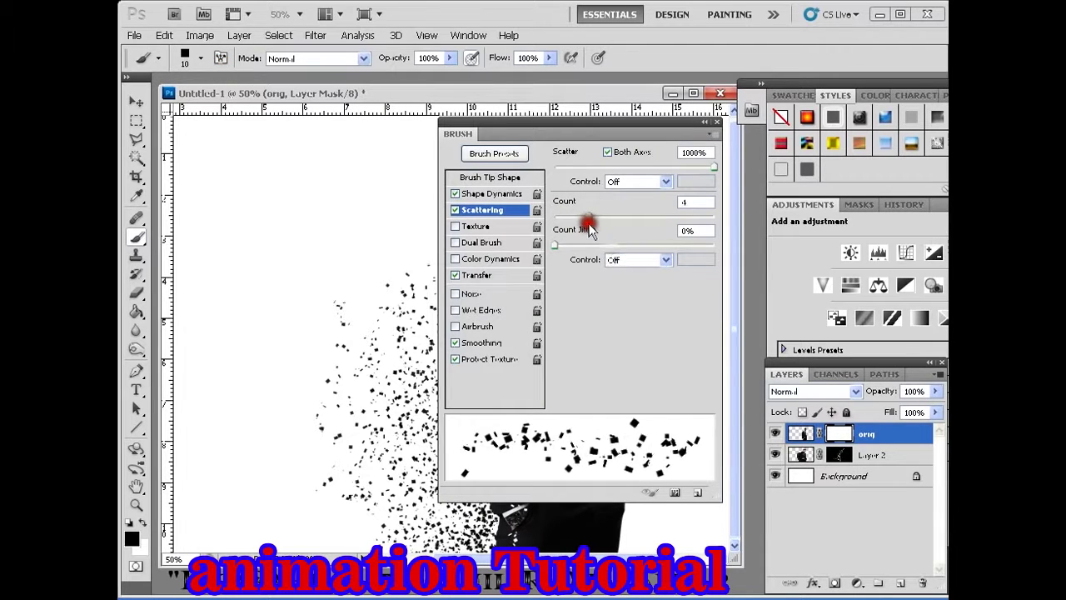
Step: Disperse the jacket edge from the head and shoulder down to the hand
{"action": "key", "text": "F5"}
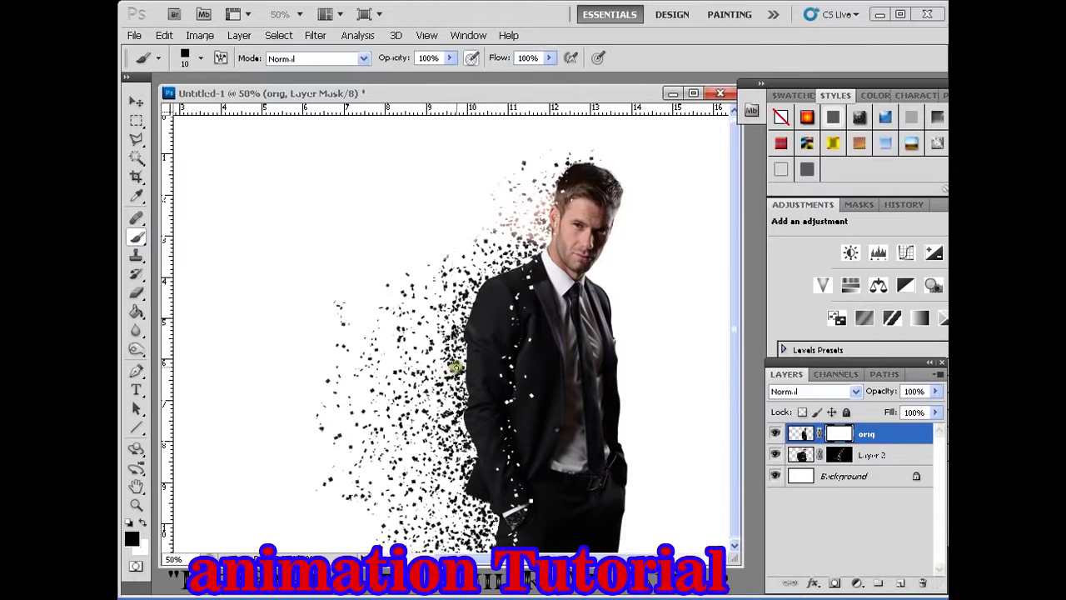
{"action": "mouse_move", "coordinate": [483, 283]}
{"action": "left_mouse_down"}
{"action": "mouse_move", "coordinate": [550, 204]}
{"action": "mouse_move", "coordinate": [471, 417]}
{"action": "left_mouse_up"}
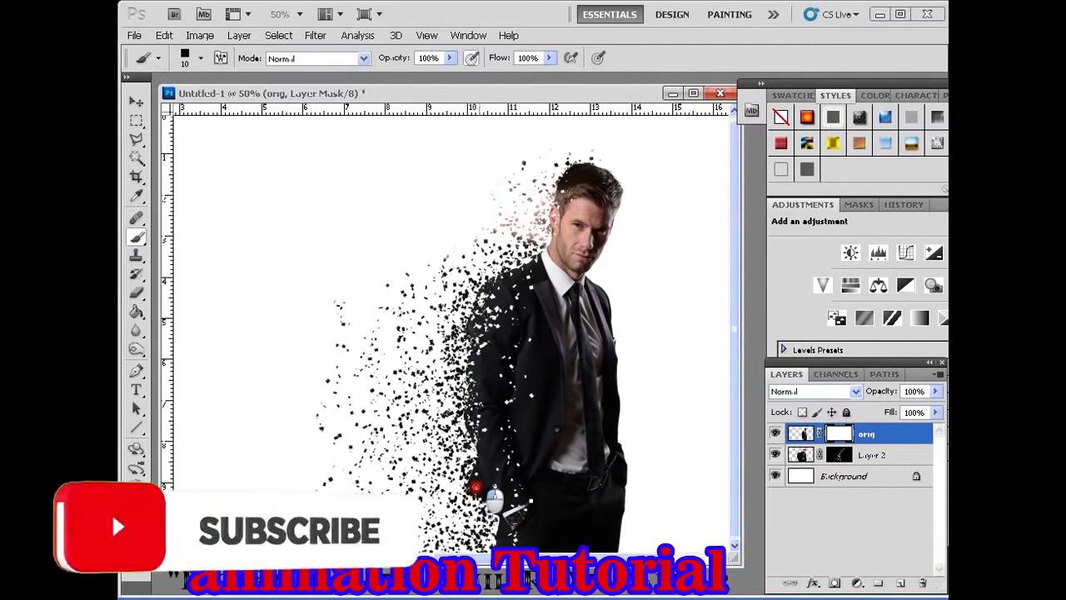
{"action": "mouse_move", "coordinate": [471, 417]}
{"action": "left_mouse_down"}
{"action": "mouse_move", "coordinate": [486, 278]}
{"action": "mouse_move", "coordinate": [504, 531]}
{"action": "left_mouse_up"}
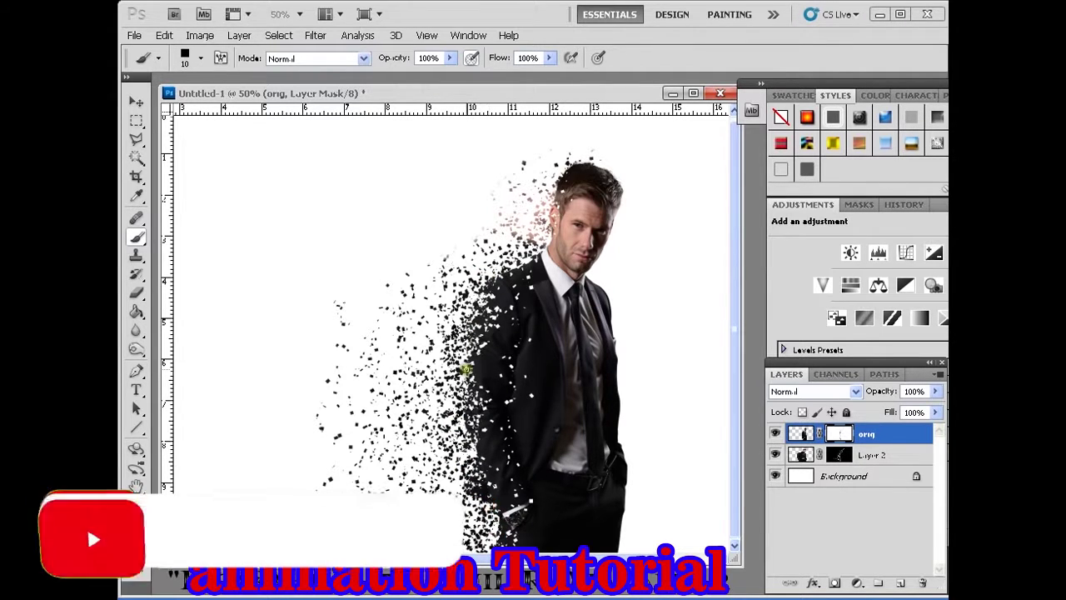
{"action": "left_click_drag", "start_coordinate": [487, 503], "coordinate": [501, 525]}
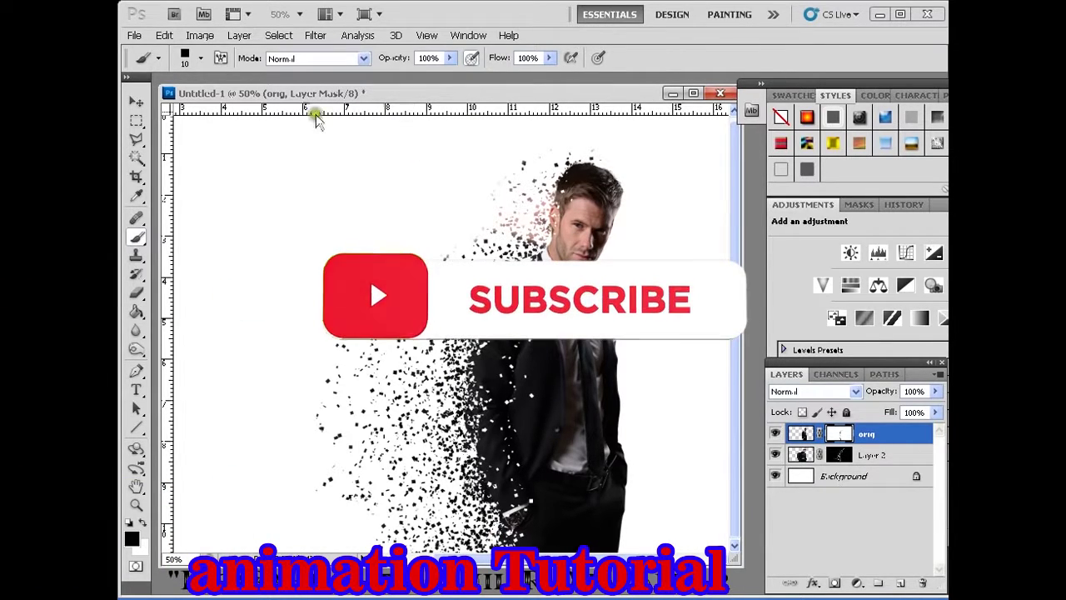
Step: Revisit the brush settings and paint more dispersion down the left side, jacket and up to the head
{"action": "left_click", "coordinate": [220, 57]}
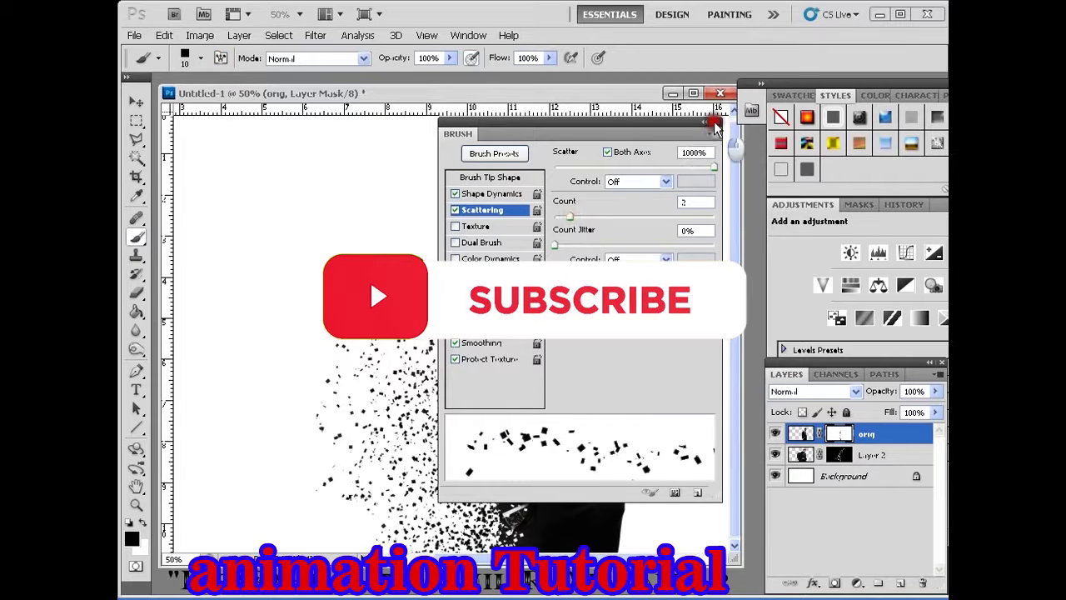
{"action": "key", "text": "F5"}
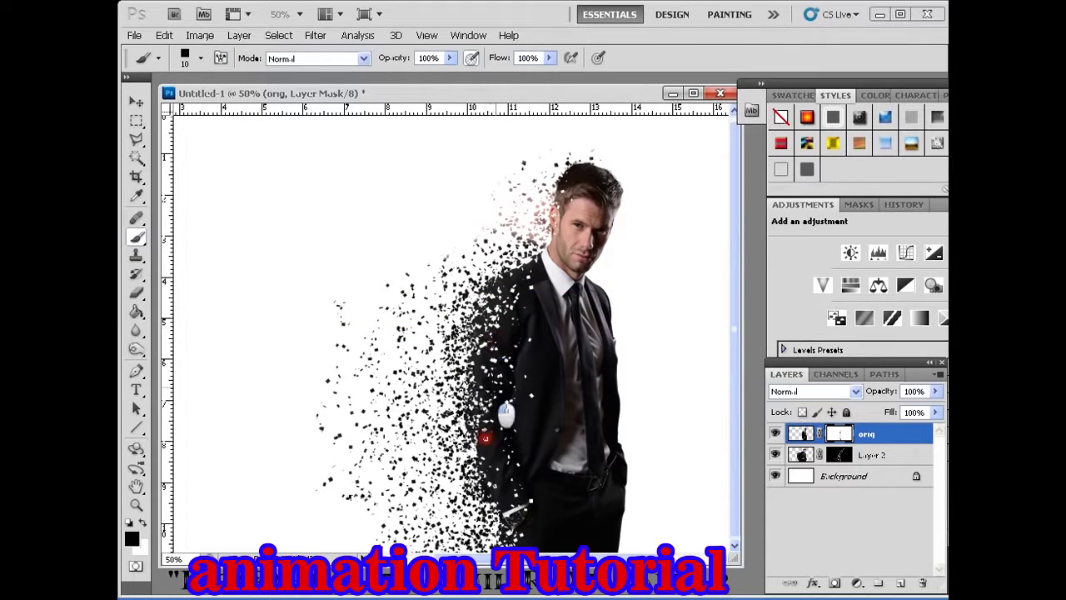
{"action": "mouse_move", "coordinate": [552, 238]}
{"action": "left_mouse_down"}
{"action": "mouse_move", "coordinate": [473, 447]}
{"action": "mouse_move", "coordinate": [509, 389]}
{"action": "left_mouse_up"}
{"action": "left_click_drag", "start_coordinate": [475, 431], "coordinate": [491, 575]}
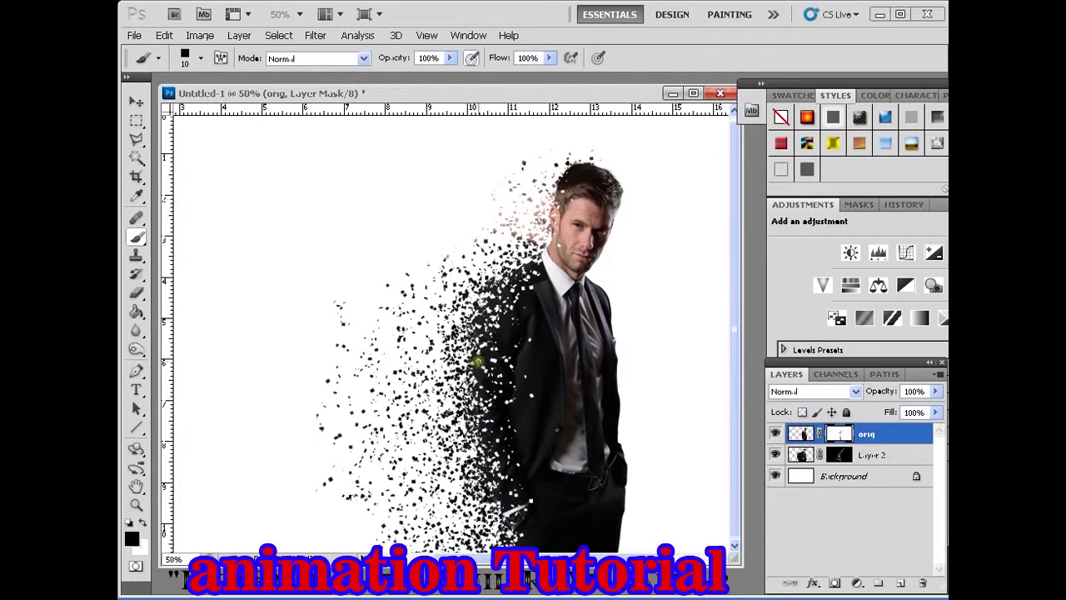
{"action": "left_click_drag", "start_coordinate": [526, 270], "coordinate": [567, 175]}
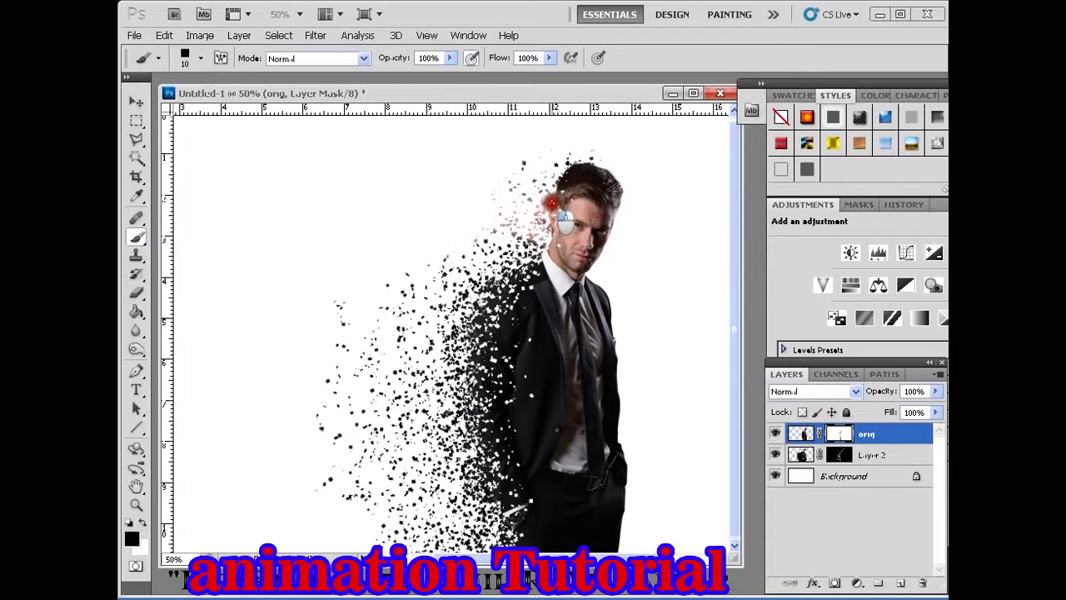
Step: Switch to a 6 px brush, zoom in, and break the face and hair edge into flecks
{"action": "left_click", "coordinate": [200, 58]}
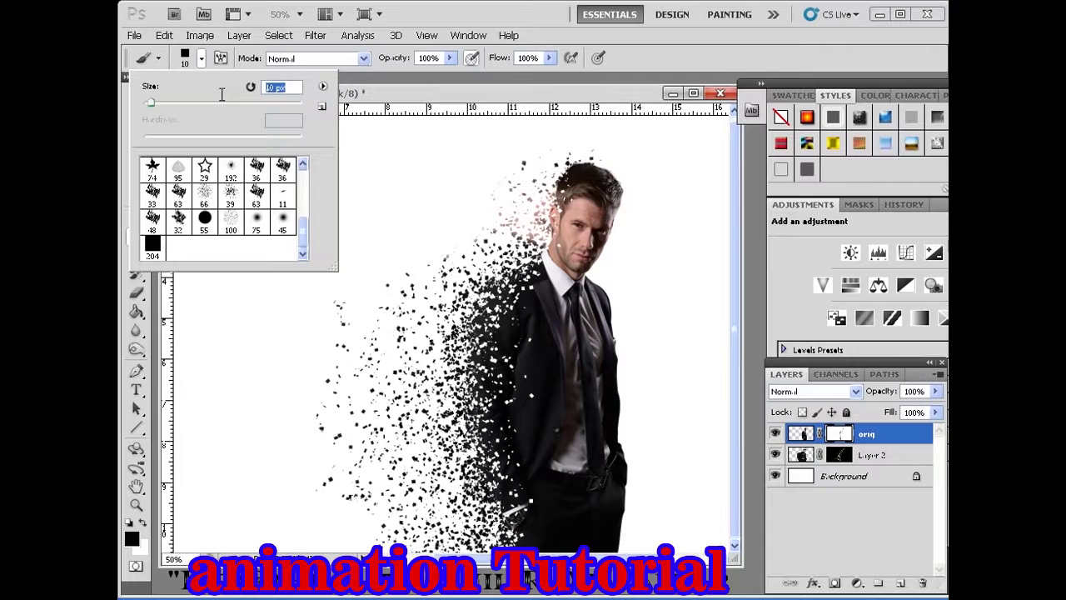
{"action": "key", "text": "Return"}
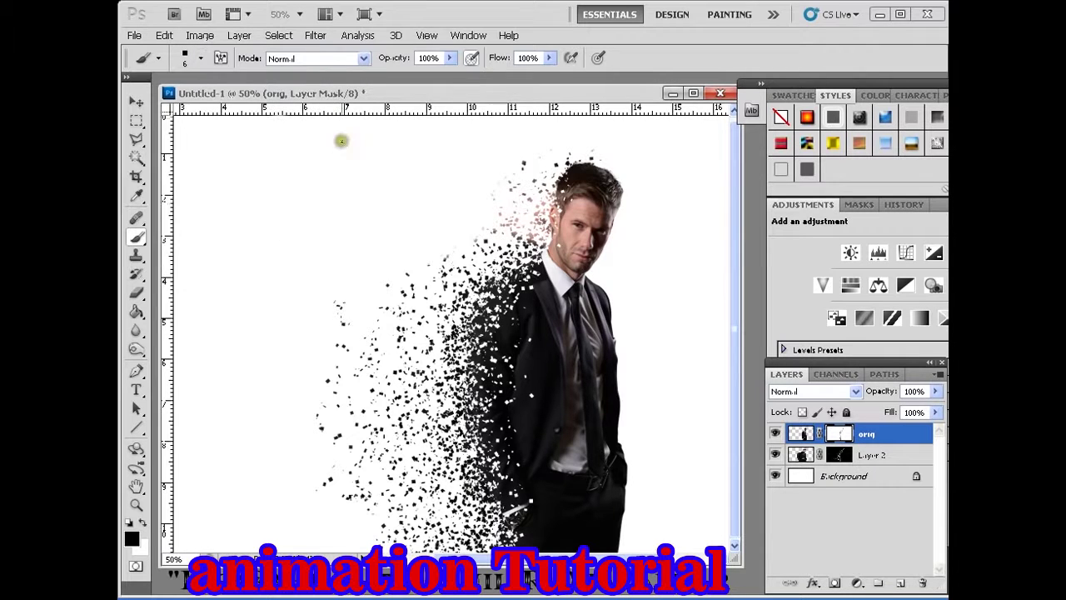
{"action": "key", "text": "ctrl+plus"}
{"action": "key", "text": "ctrl+plus"}
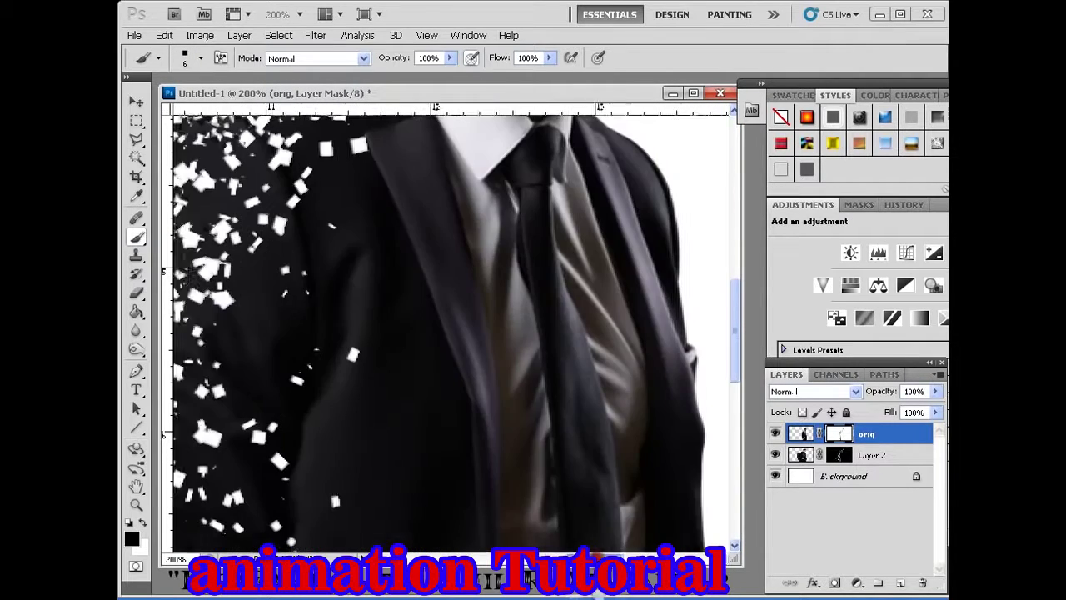
{"action": "left_click_drag", "start_coordinate": [736, 379], "coordinate": [737, 258]}
{"action": "mouse_move", "coordinate": [414, 494]}
{"action": "left_mouse_down"}
{"action": "mouse_move", "coordinate": [440, 488]}
{"action": "mouse_move", "coordinate": [454, 283]}
{"action": "mouse_move", "coordinate": [488, 161]}
{"action": "mouse_move", "coordinate": [553, 137]}
{"action": "mouse_move", "coordinate": [633, 179]}
{"action": "mouse_move", "coordinate": [553, 173]}
{"action": "mouse_move", "coordinate": [486, 236]}
{"action": "mouse_move", "coordinate": [425, 357]}
{"action": "left_mouse_up"}
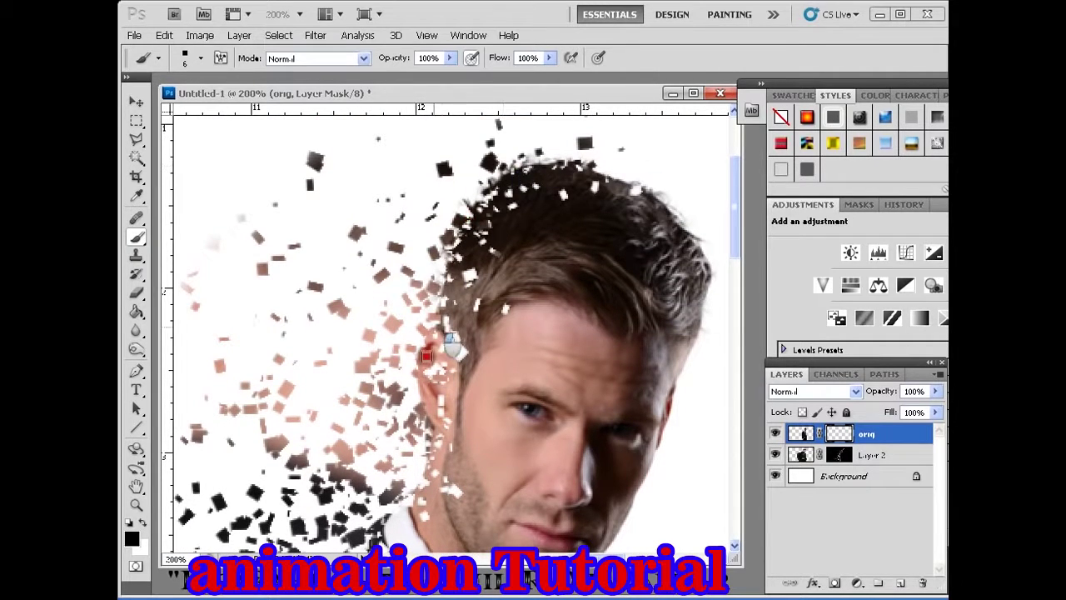
Step: Add finer dispersion along the suit's left edge, then zoom out to the whole image
{"action": "left_click_drag", "start_coordinate": [734, 241], "coordinate": [733, 428]}
{"action": "scroll", "coordinate": [450, 333], "scroll_direction": "left", "scroll_amount": 5}
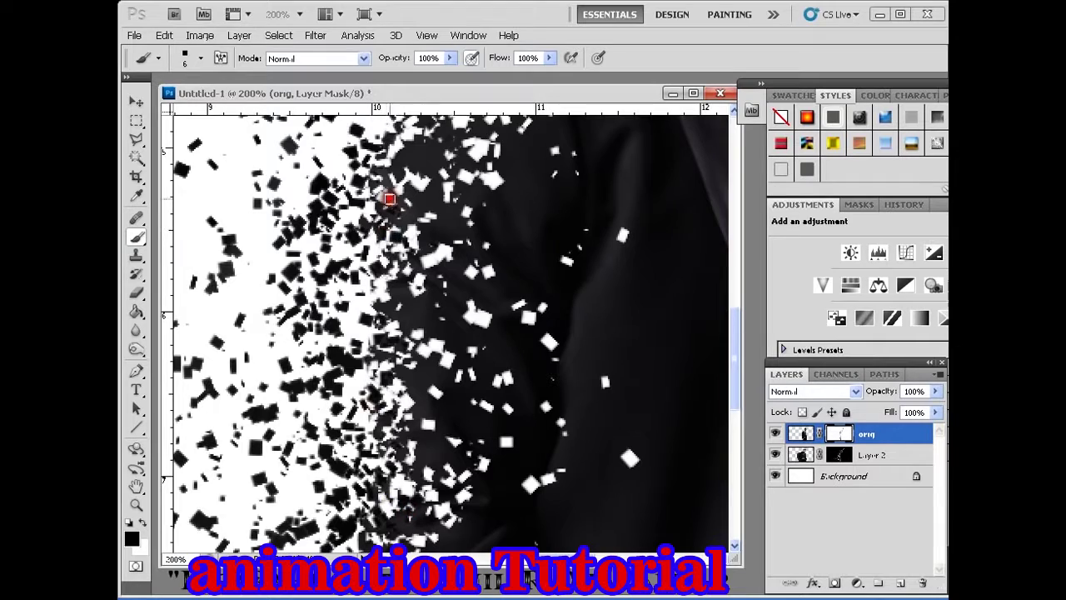
{"action": "scroll", "coordinate": [388, 200], "scroll_direction": "down", "scroll_amount": 5}
{"action": "key", "text": "ctrl+minus"}
{"action": "key", "text": "ctrl+minus"}
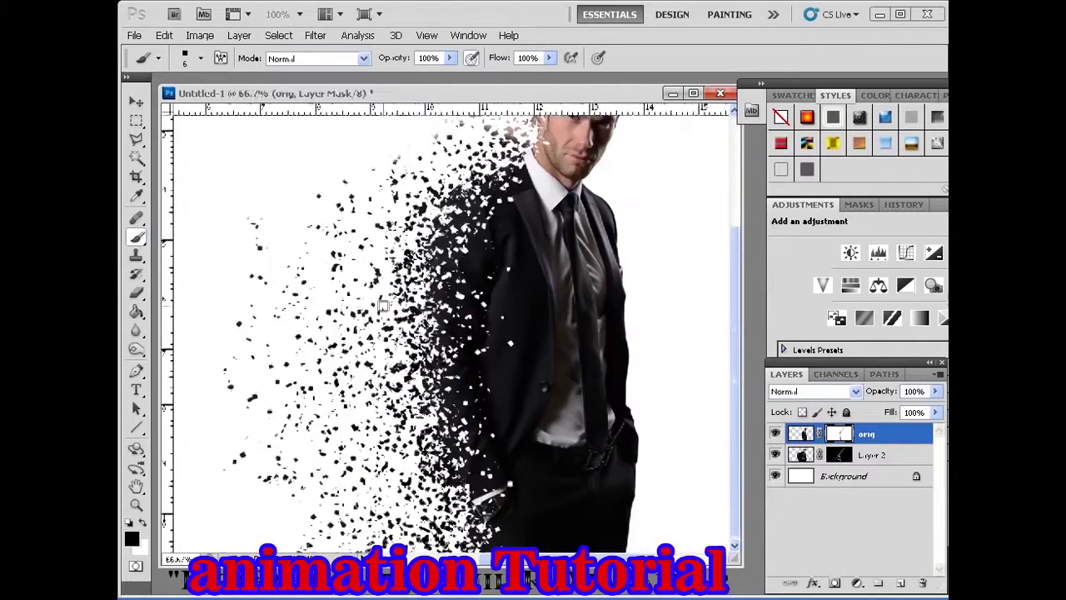
{"action": "key", "text": "ctrl+minus"}
{"action": "mouse_move", "coordinate": [506, 414]}
{"action": "left_mouse_down"}
{"action": "mouse_move", "coordinate": [440, 316]}
{"action": "mouse_move", "coordinate": [503, 300]}
{"action": "left_mouse_up"}
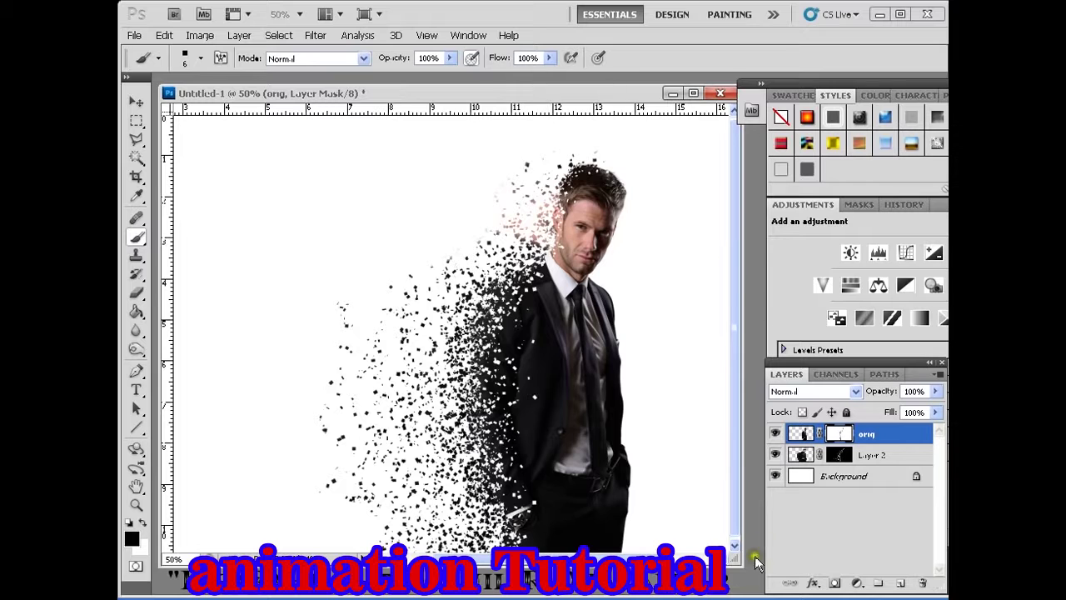
{"action": "key", "text": "ctrl+minus"}
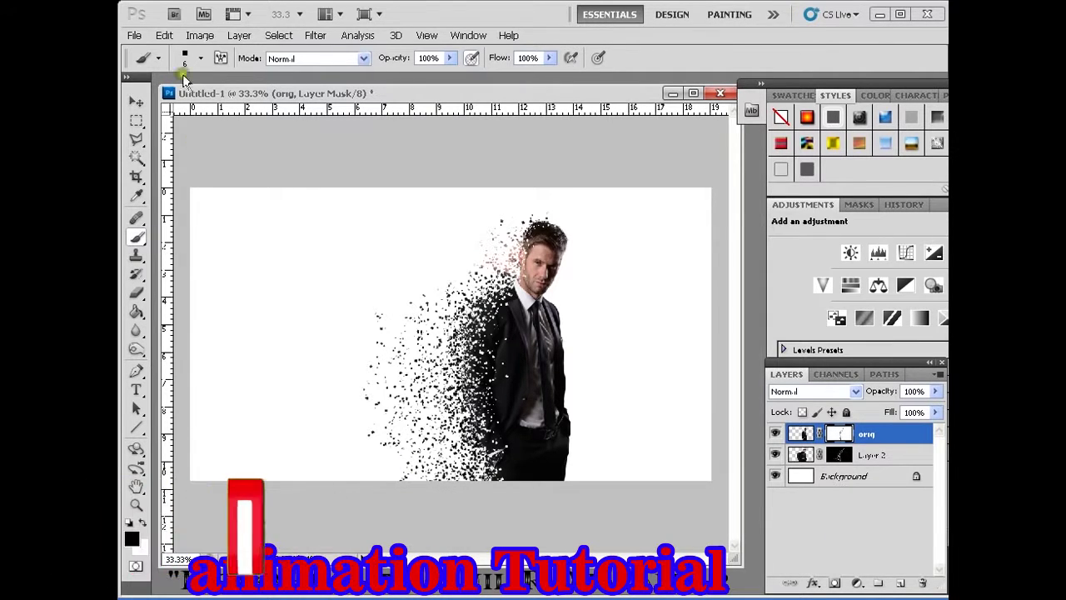
Step: Choose a new brush tip and set the foreground colour to white
{"action": "left_click", "coordinate": [201, 58]}
{"action": "left_click_drag", "start_coordinate": [302, 225], "coordinate": [302, 166]}
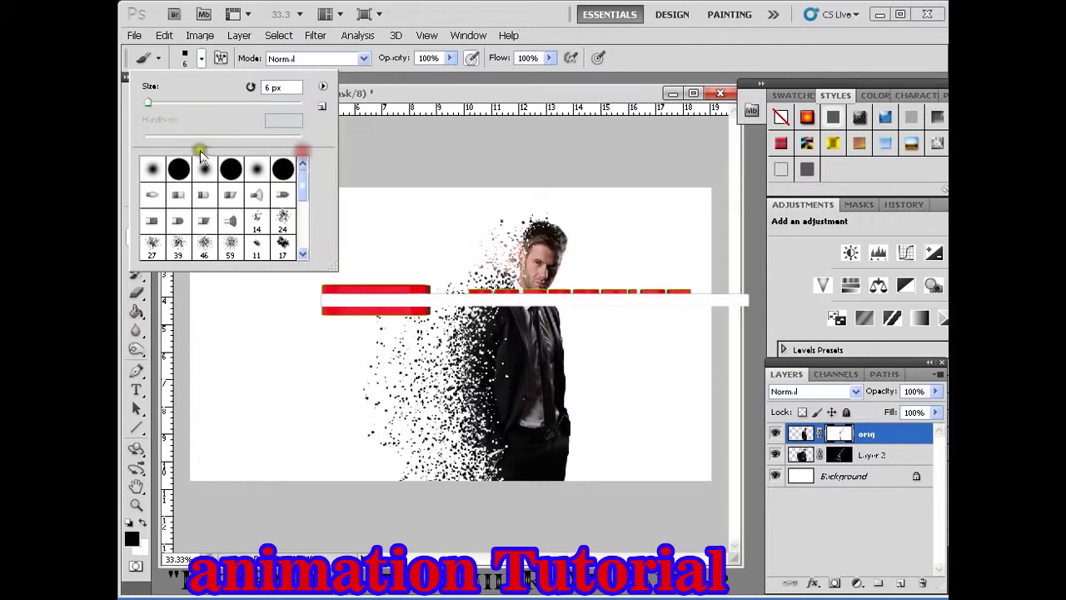
{"action": "double_click", "coordinate": [200, 163]}
{"action": "left_click", "coordinate": [143, 522]}
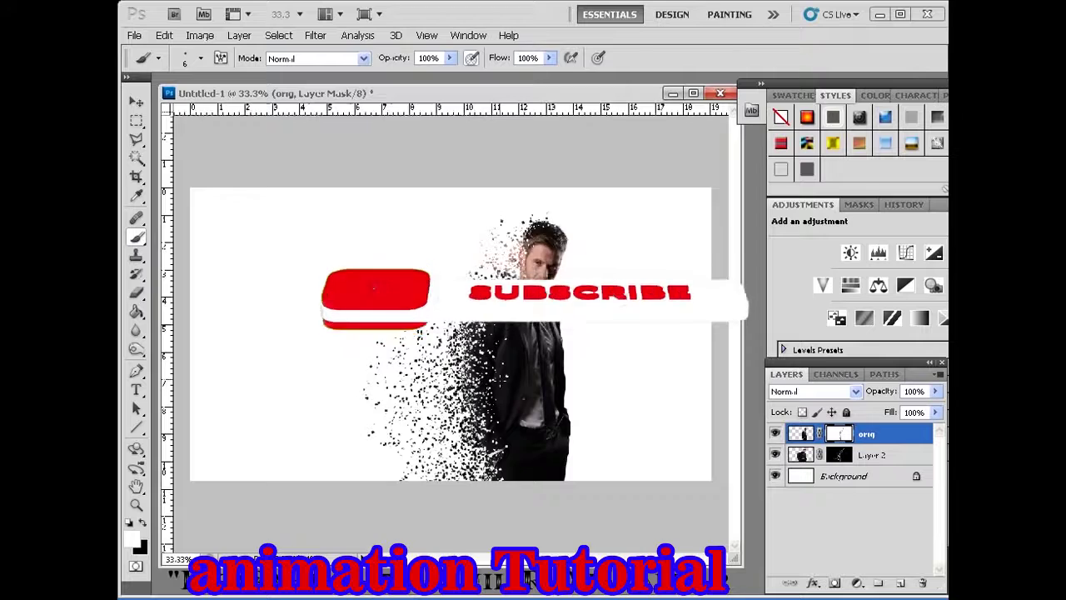
Step: Paint white on the mask to restore solid areas of the jacket and trousers
{"action": "scroll", "coordinate": [499, 380], "scroll_direction": "up", "scroll_amount": 3}
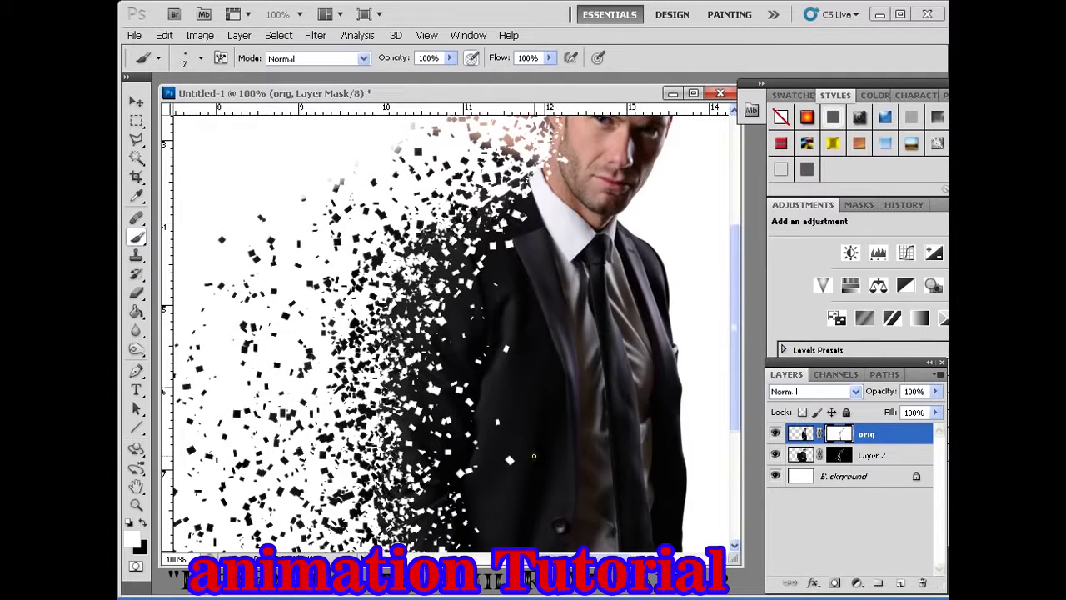
{"action": "mouse_move", "coordinate": [514, 466]}
{"action": "left_mouse_down"}
{"action": "mouse_move", "coordinate": [510, 351]}
{"action": "mouse_move", "coordinate": [574, 269]}
{"action": "mouse_move", "coordinate": [572, 154]}
{"action": "left_mouse_up"}
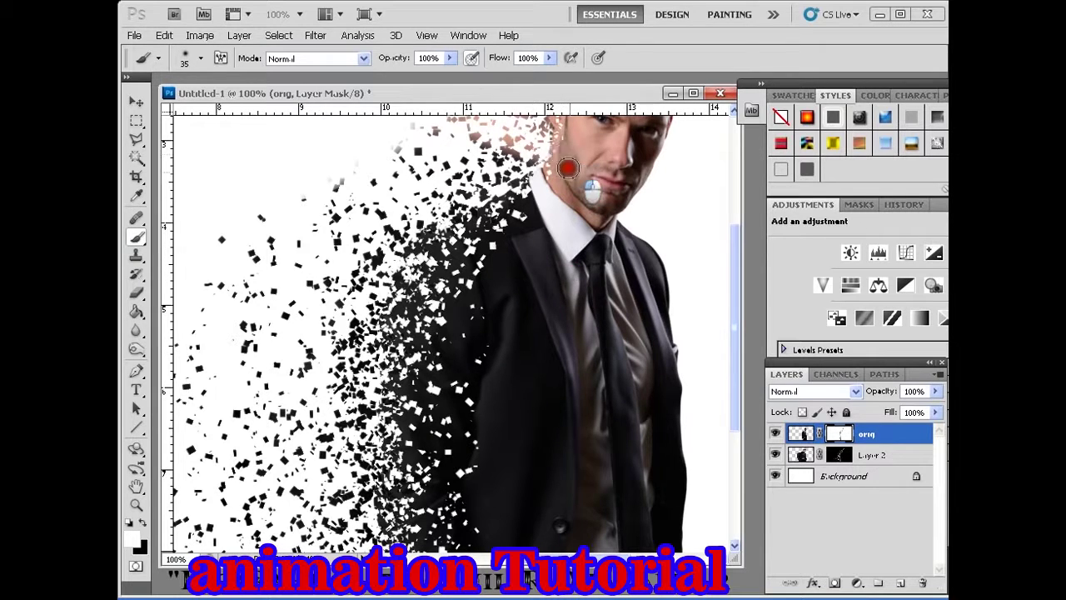
{"action": "left_click_drag", "start_coordinate": [738, 356], "coordinate": [744, 483]}
{"action": "left_click_drag", "start_coordinate": [511, 454], "coordinate": [580, 481]}
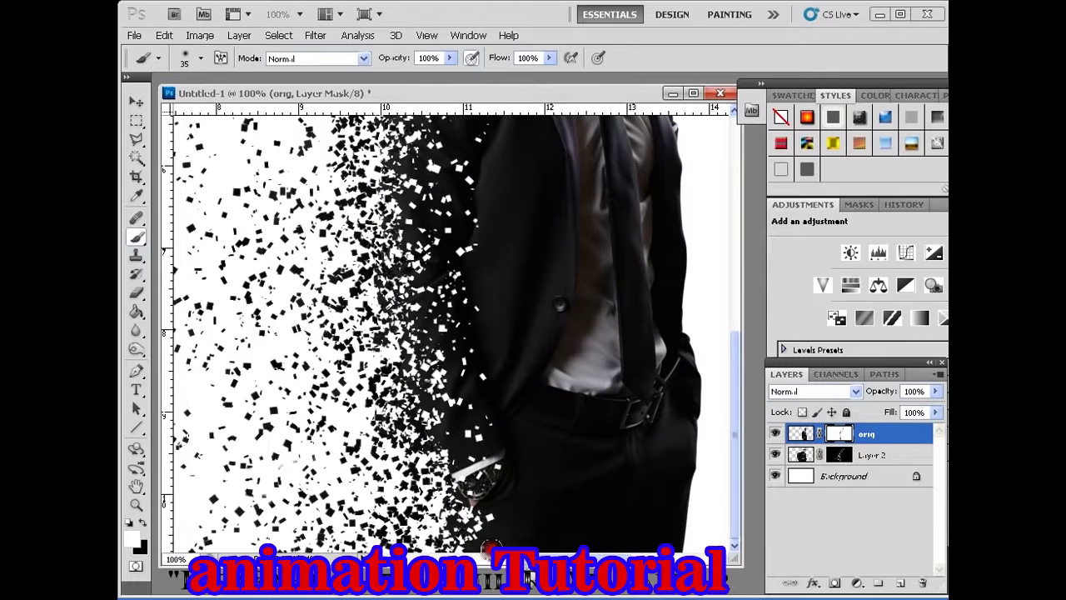
{"action": "mouse_move", "coordinate": [734, 491]}
{"action": "left_mouse_down"}
{"action": "mouse_move", "coordinate": [752, 305]}
{"action": "mouse_move", "coordinate": [776, 265]}
{"action": "left_mouse_up"}
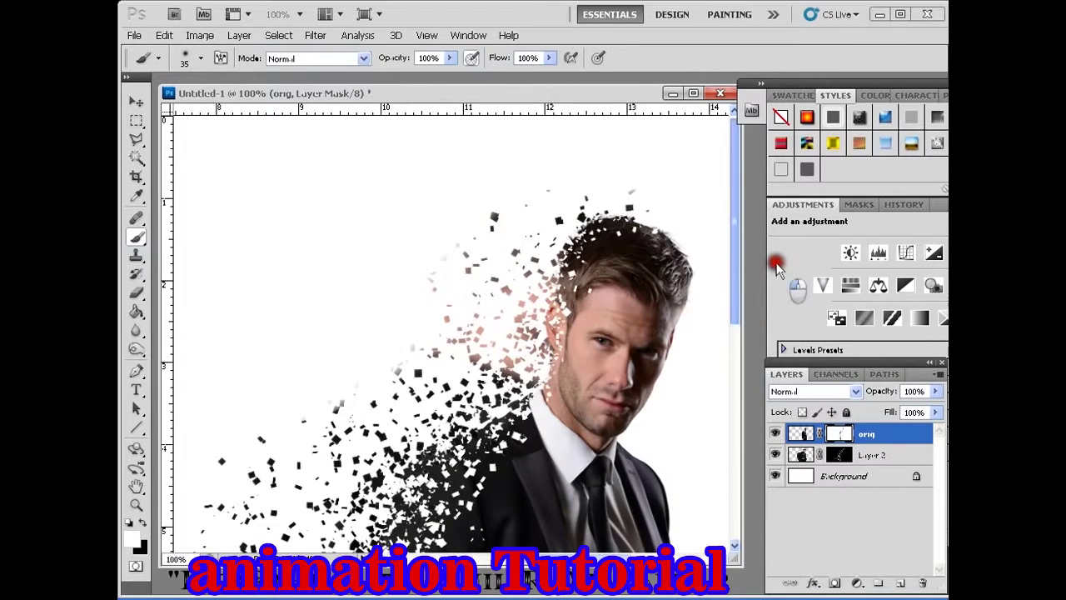
{"action": "scroll", "coordinate": [676, 411], "scroll_direction": "down", "scroll_amount": 2}
{"action": "scroll", "coordinate": [675, 410], "scroll_direction": "down", "scroll_amount": 1}
{"action": "scroll", "coordinate": [464, 379], "scroll_direction": "up", "scroll_amount": 1}
{"action": "scroll", "coordinate": [464, 379], "scroll_direction": "up", "scroll_amount": 1}
{"action": "scroll", "coordinate": [464, 379], "scroll_direction": "up", "scroll_amount": 1}
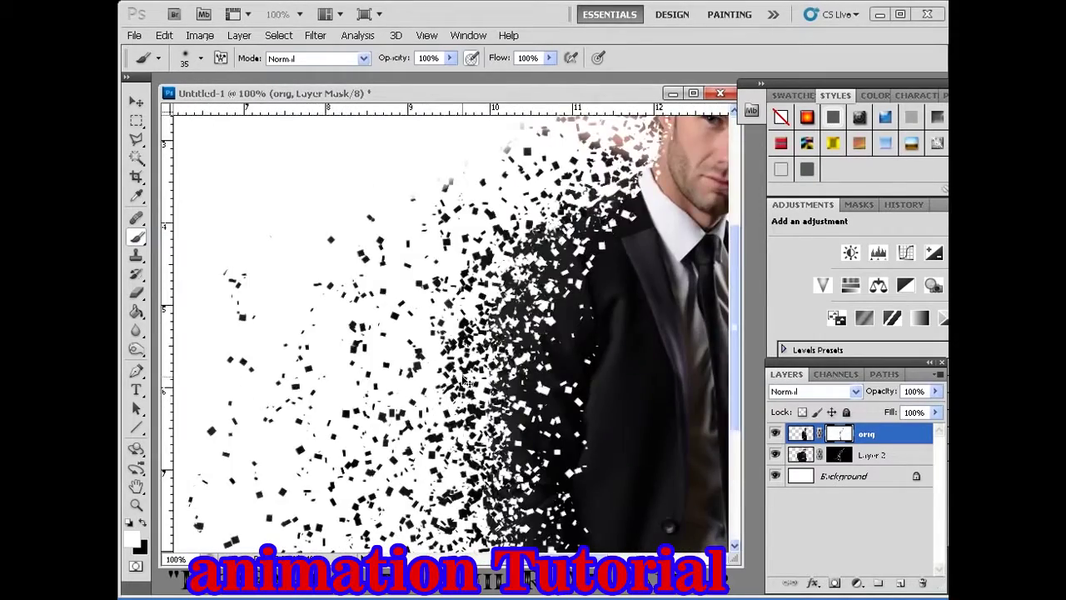
{"action": "scroll", "coordinate": [464, 379], "scroll_direction": "down", "scroll_amount": 1}
{"action": "scroll", "coordinate": [464, 379], "scroll_direction": "down", "scroll_amount": 2}
{"action": "scroll", "coordinate": [467, 380], "scroll_direction": "up", "scroll_amount": 1}
{"action": "scroll", "coordinate": [464, 379], "scroll_direction": "down", "scroll_amount": 1}
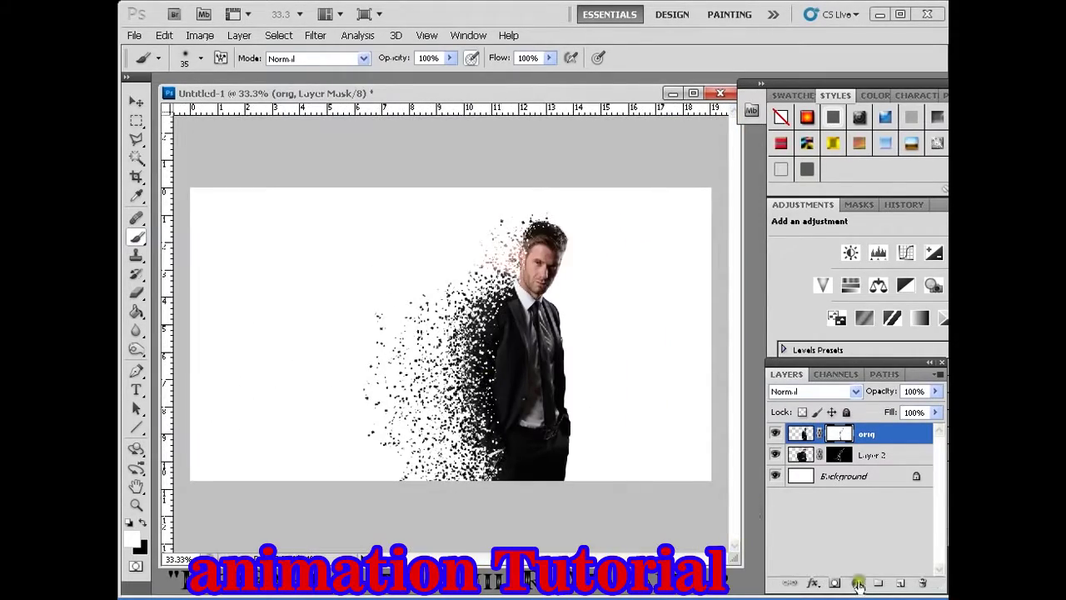
{"action": "key", "text": "ctrl+plus"}
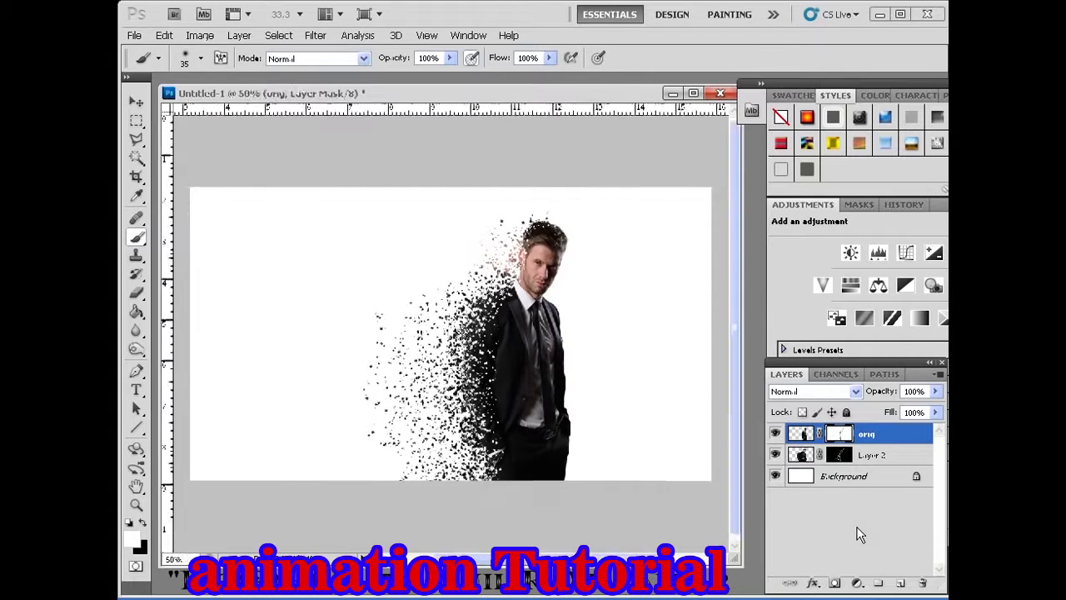
{"action": "key", "text": "ctrl+plus"}
{"action": "key", "text": "ctrl+minus"}
{"action": "key", "text": "ctrl+minus"}
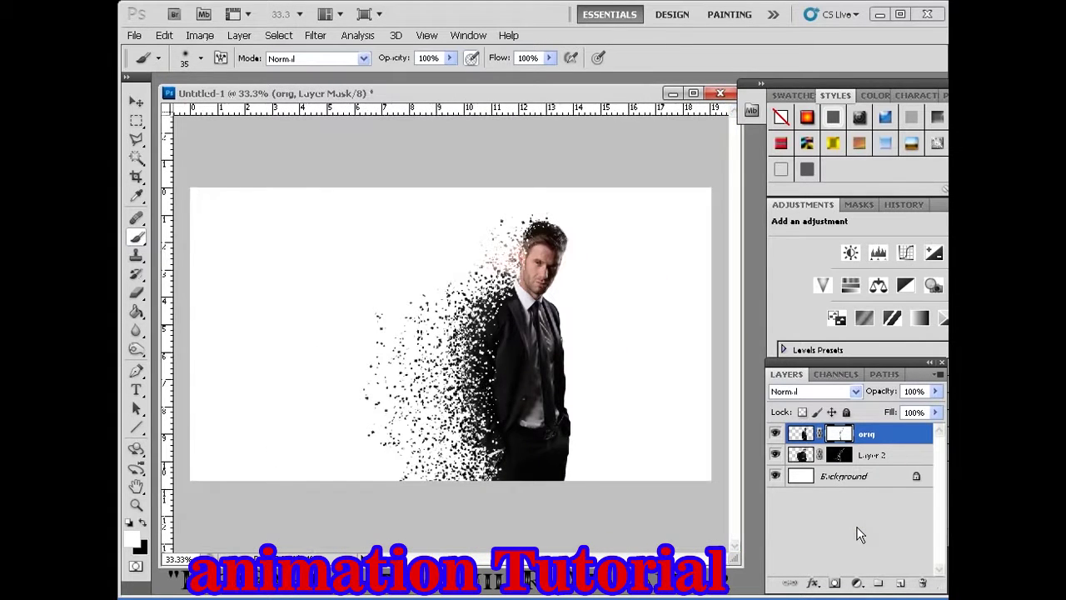